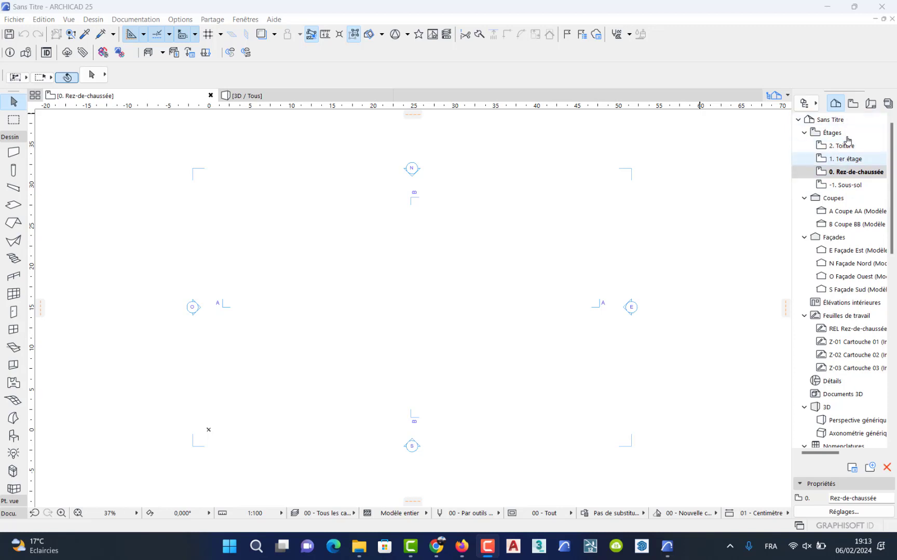
Step: Delete the Sous-sol storey in the storey settings
{"action": "right_click", "coordinate": [849, 172]}
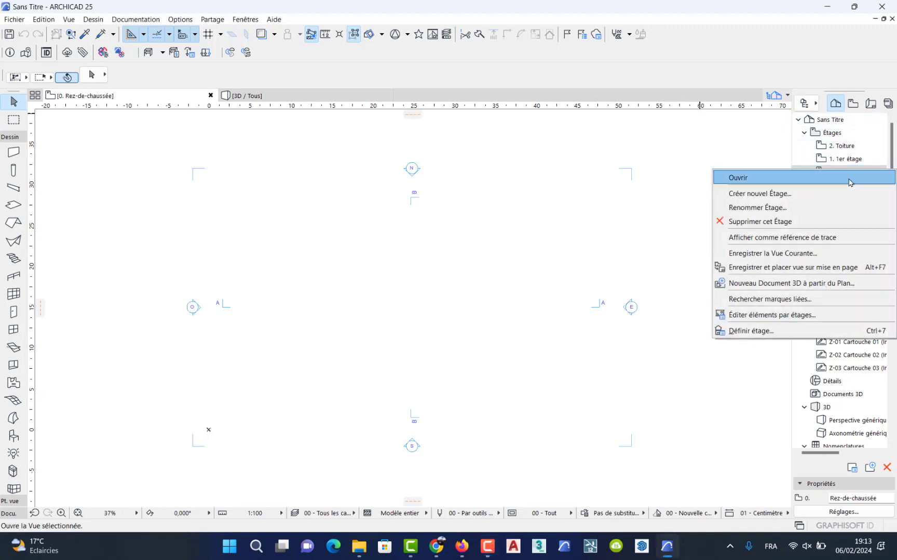
{"action": "left_click", "coordinate": [791, 330]}
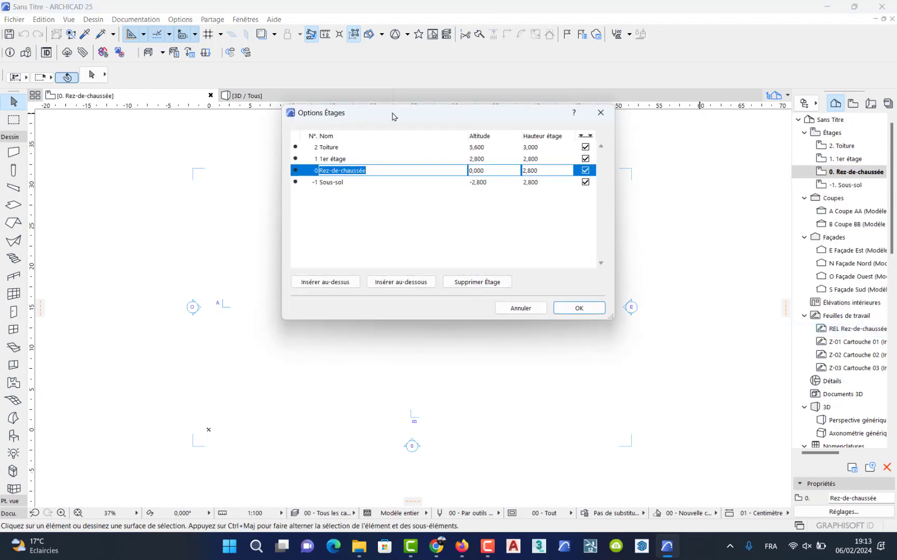
{"action": "left_click_drag", "start_coordinate": [395, 115], "coordinate": [264, 196]}
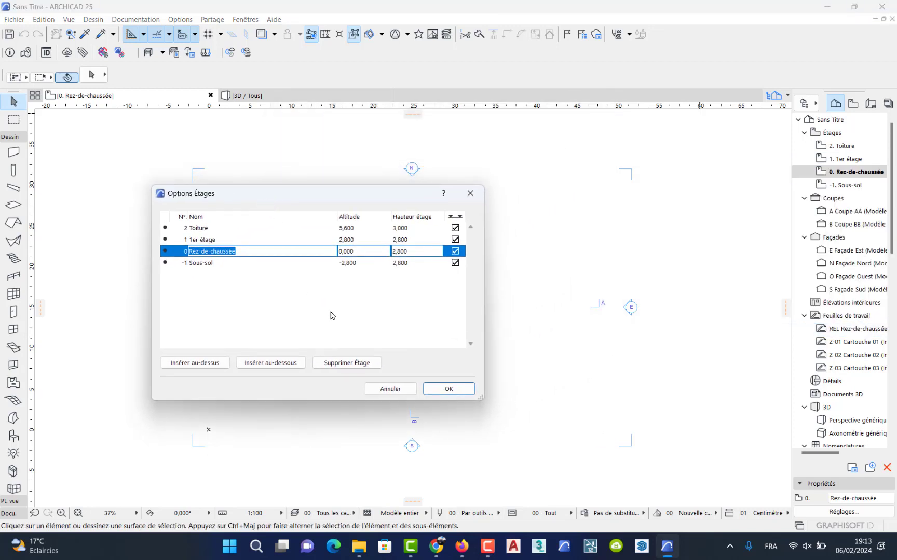
{"action": "left_click", "coordinate": [206, 264]}
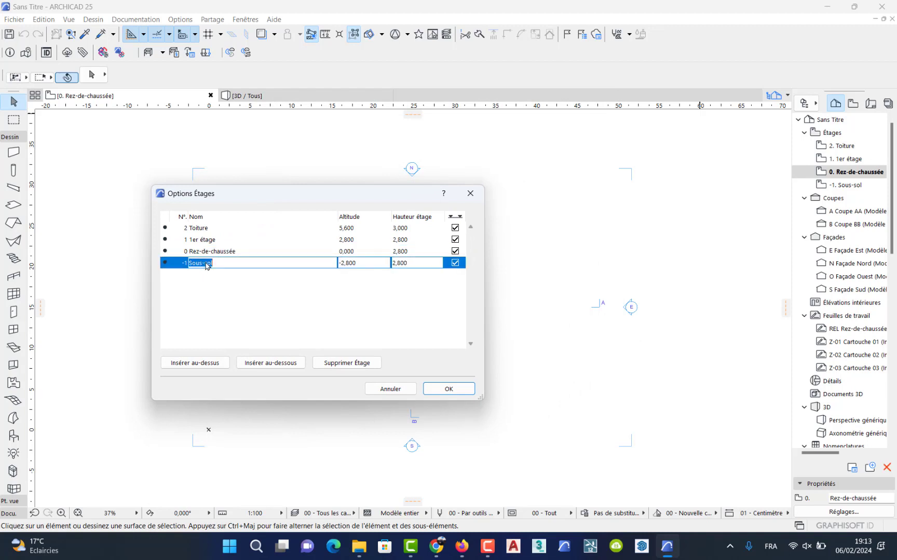
{"action": "left_click", "coordinate": [352, 366]}
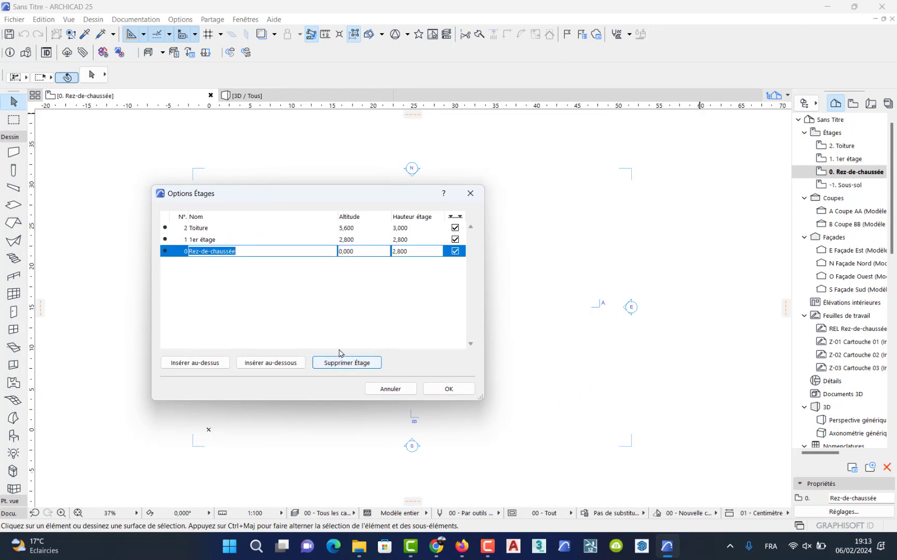
Step: Set the storey heights of Rez-de-chaussée and 1er étage to 3 m
{"action": "left_click", "coordinate": [420, 250]}
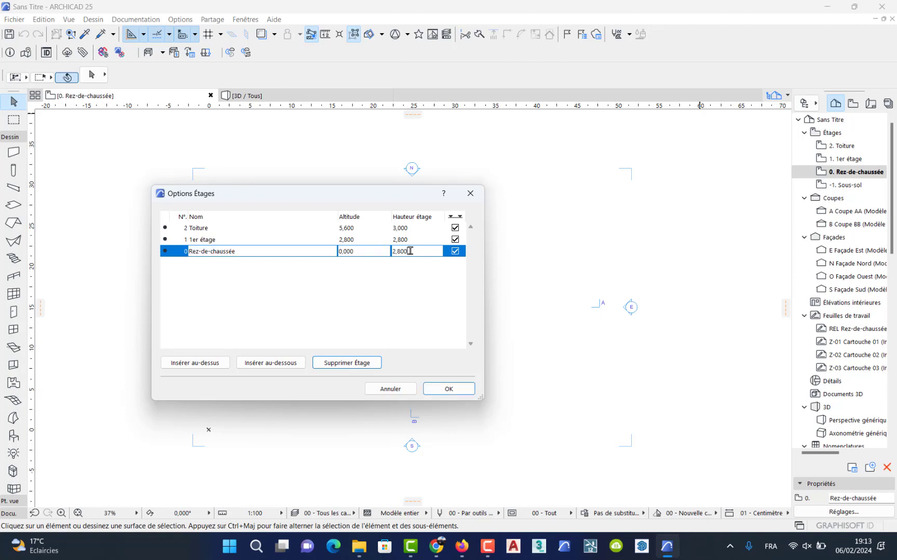
{"action": "double_click", "coordinate": [410, 251]}
{"action": "type", "text": "3"}
{"action": "key", "text": "Return"}
{"action": "left_click", "coordinate": [403, 242]}
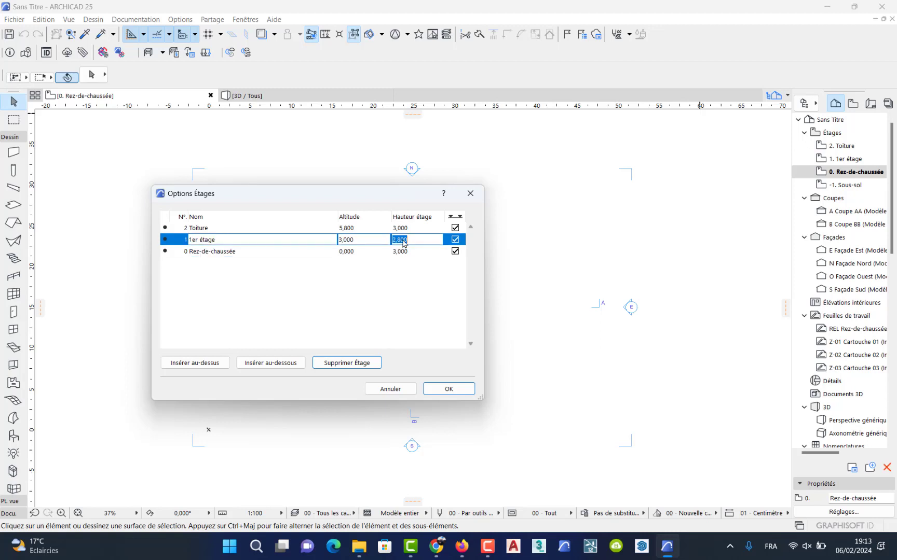
{"action": "type", "text": "3"}
{"action": "left_click", "coordinate": [416, 227]}
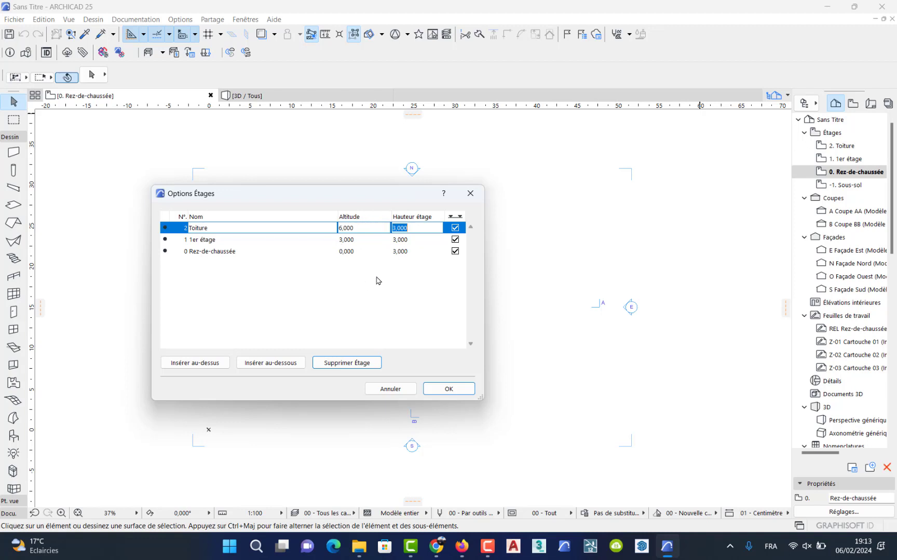
Step: Set the Rez-de-chaussée storey height to 3,200 m and apply the storey settings, accepting the storey deletion
{"action": "left_click", "coordinate": [400, 253]}
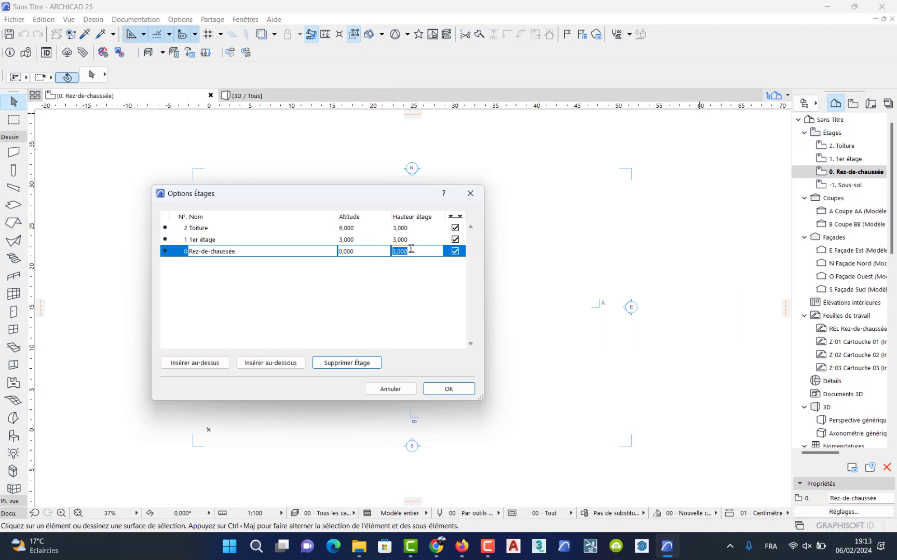
{"action": "type", "text": "3,200"}
{"action": "key", "text": "Return"}
{"action": "left_click", "coordinate": [444, 390]}
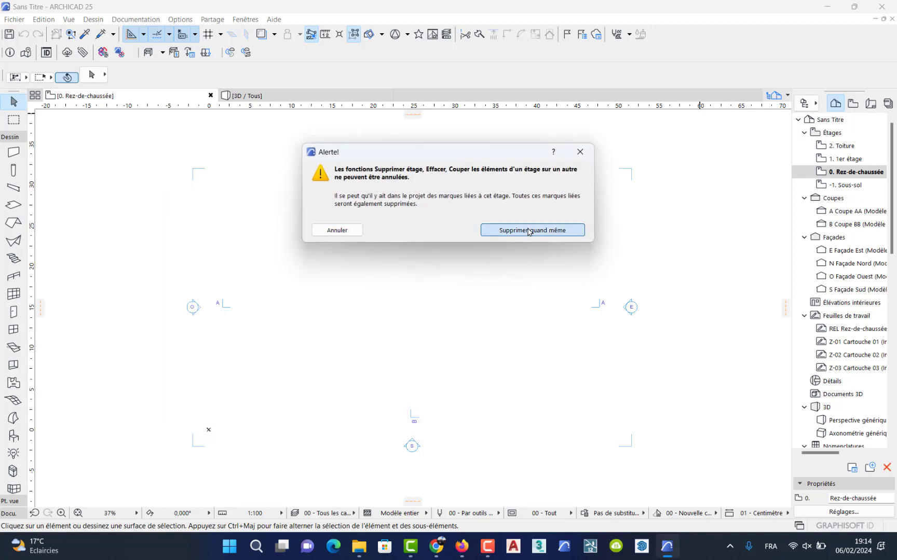
{"action": "left_click", "coordinate": [521, 230]}
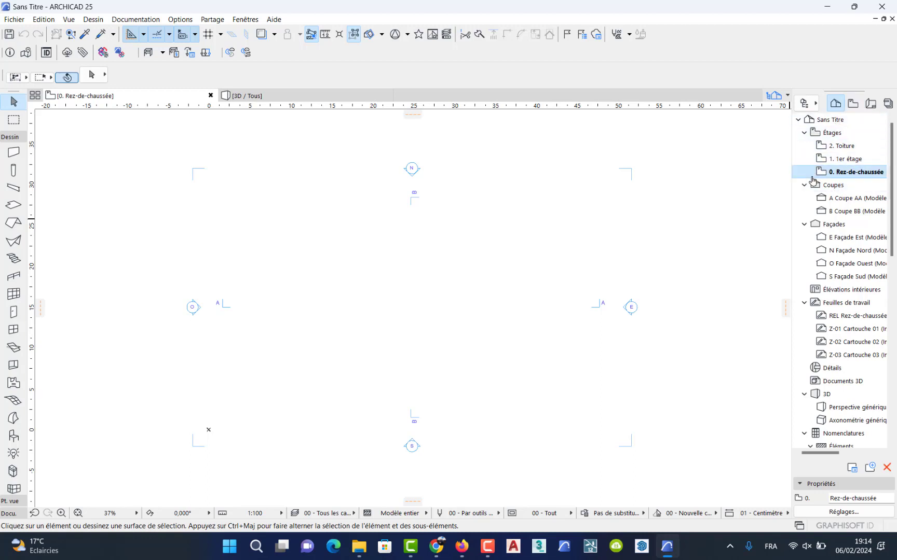
Step: View the 1er étage floor plan and return to the Rez-de-chaussée plan
{"action": "left_click", "coordinate": [853, 160]}
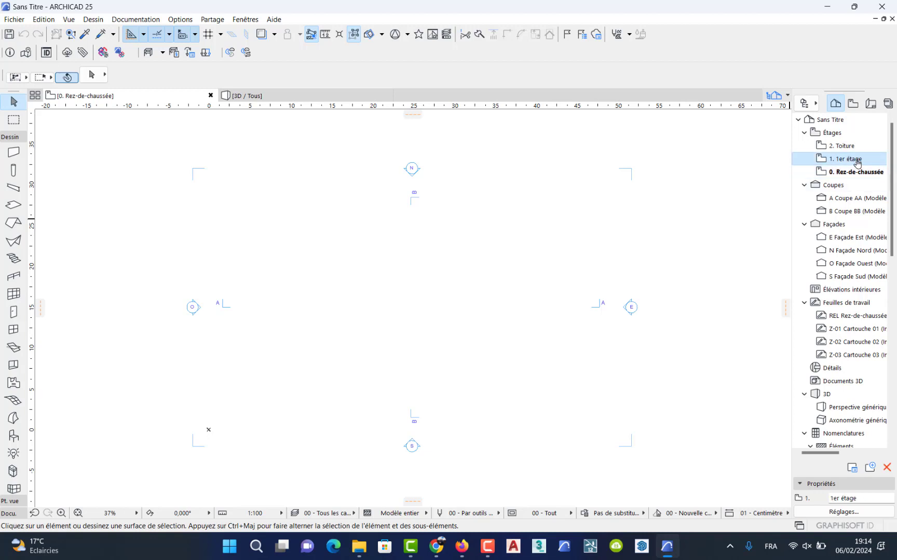
{"action": "double_click", "coordinate": [856, 162]}
{"action": "double_click", "coordinate": [857, 172]}
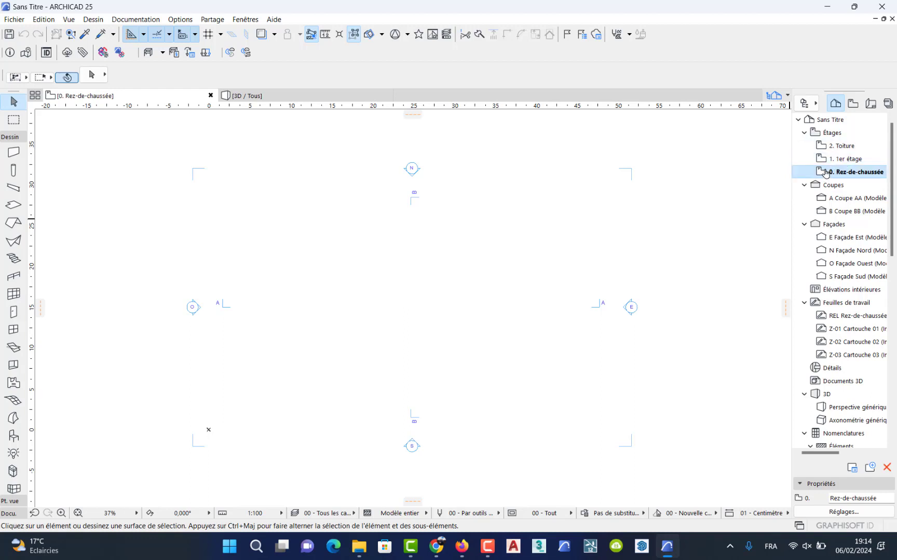
Step: Set the project's working length unit to centimètre
{"action": "left_click", "coordinate": [186, 20]}
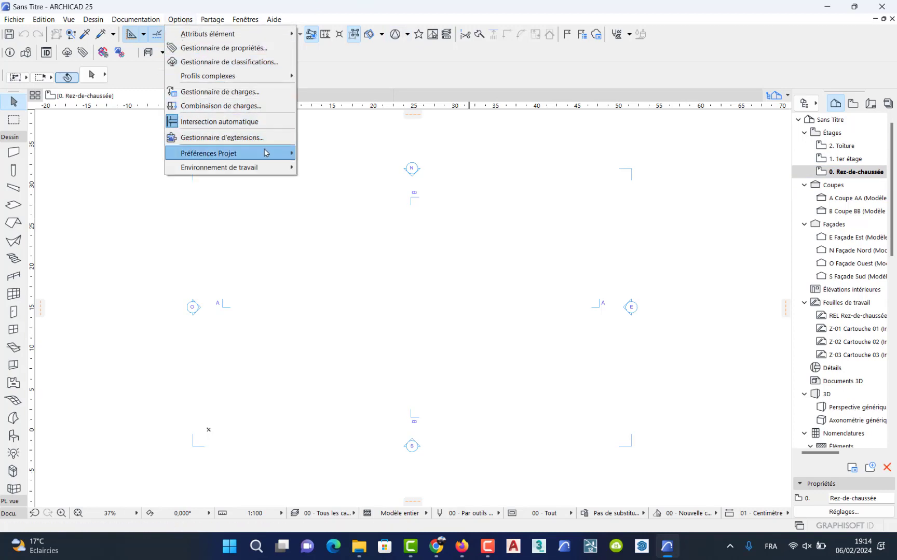
{"action": "mouse_move", "coordinate": [266, 152]}
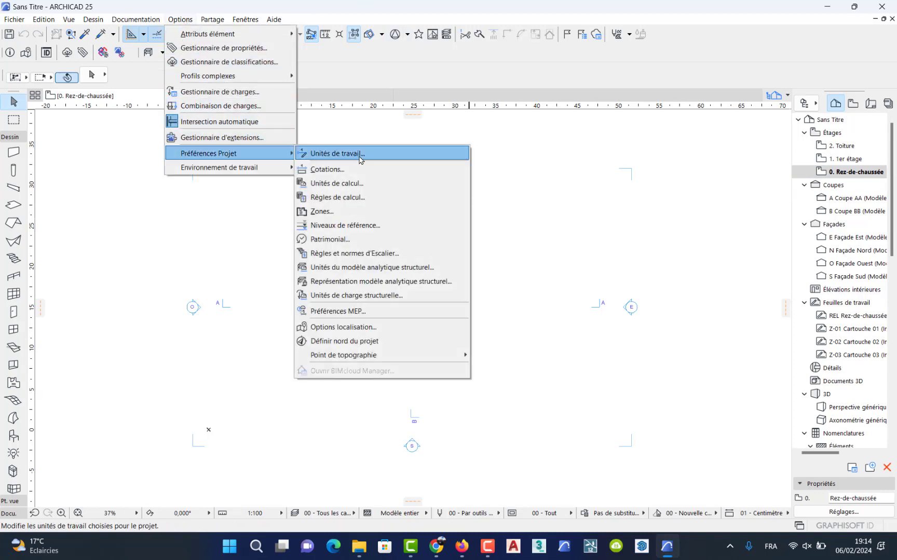
{"action": "left_click", "coordinate": [361, 154]}
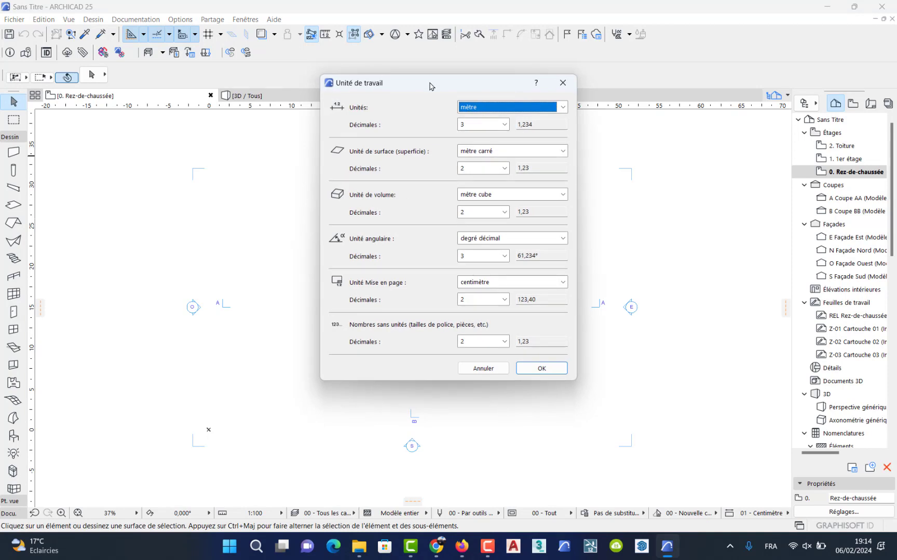
{"action": "left_click_drag", "start_coordinate": [429, 85], "coordinate": [492, 134]}
{"action": "left_click", "coordinate": [628, 155]}
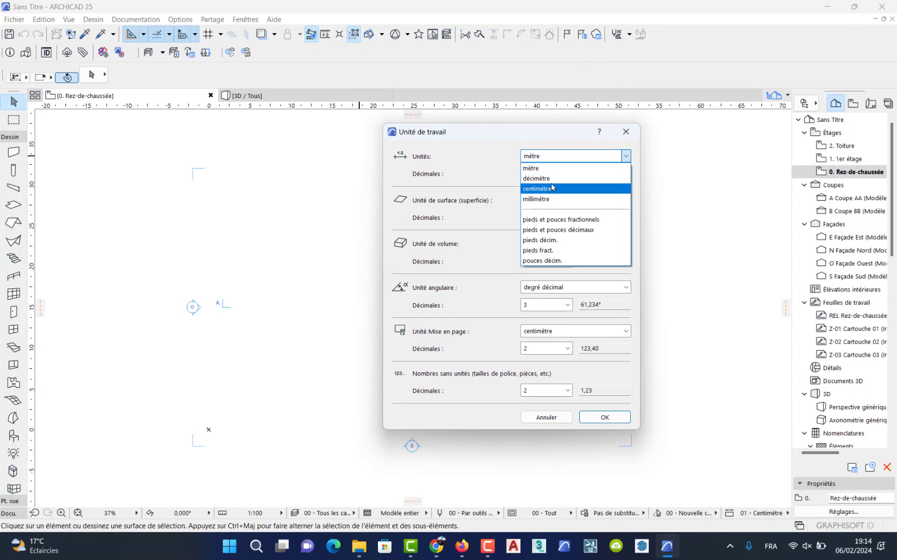
{"action": "key", "text": "Escape"}
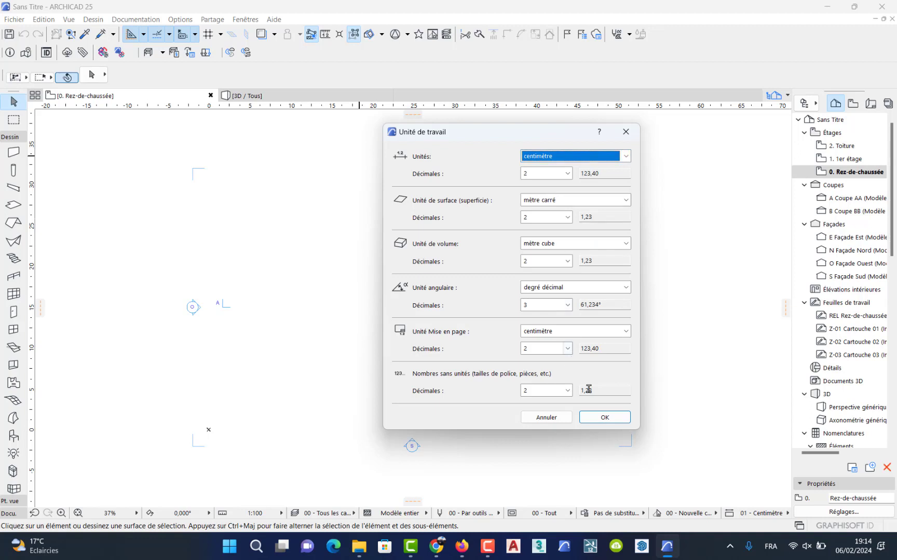
{"action": "left_click", "coordinate": [594, 419]}
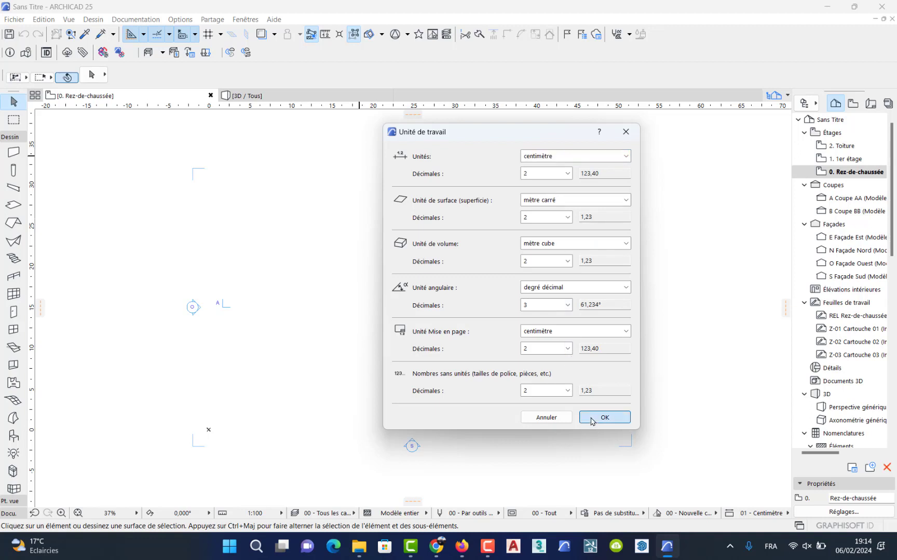
Step: Review the elevations and heights of all storeys in the storey settings
{"action": "right_click", "coordinate": [851, 173]}
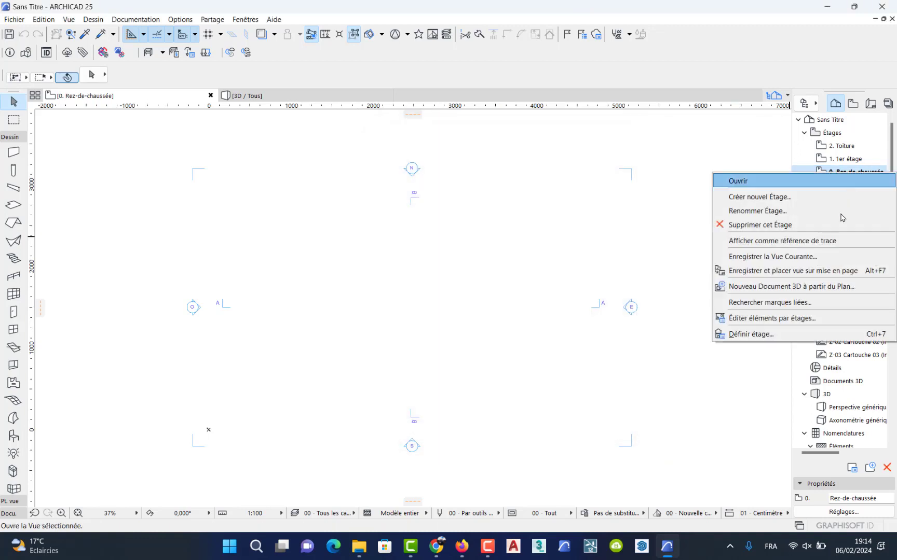
{"action": "left_click", "coordinate": [779, 334]}
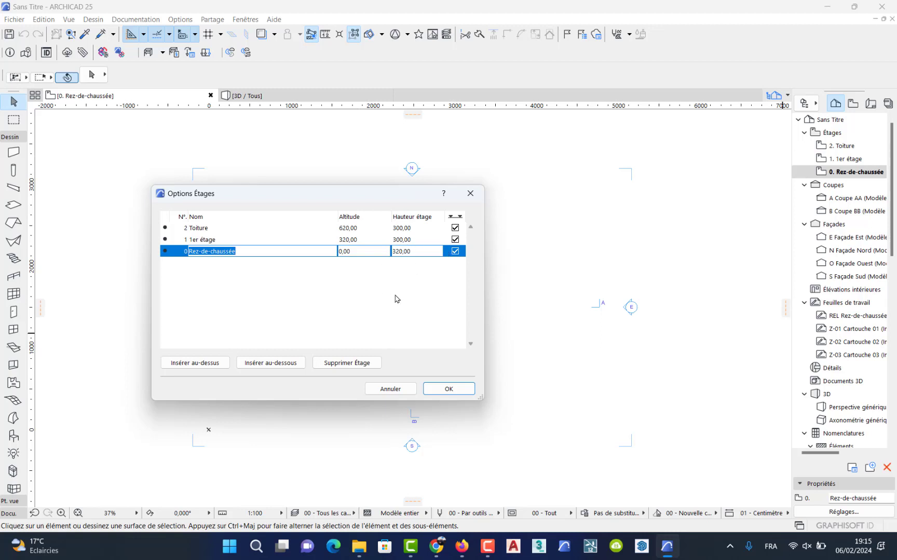
{"action": "left_click", "coordinate": [442, 390]}
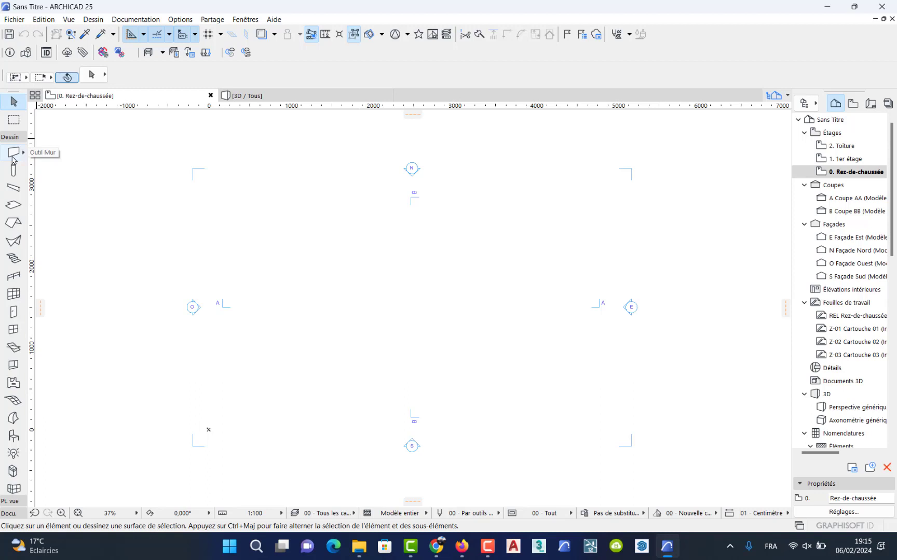
Step: Configure the default wall as a basic single-material structure, 25 cm thick, with Béton as building material
{"action": "left_click", "coordinate": [13, 157]}
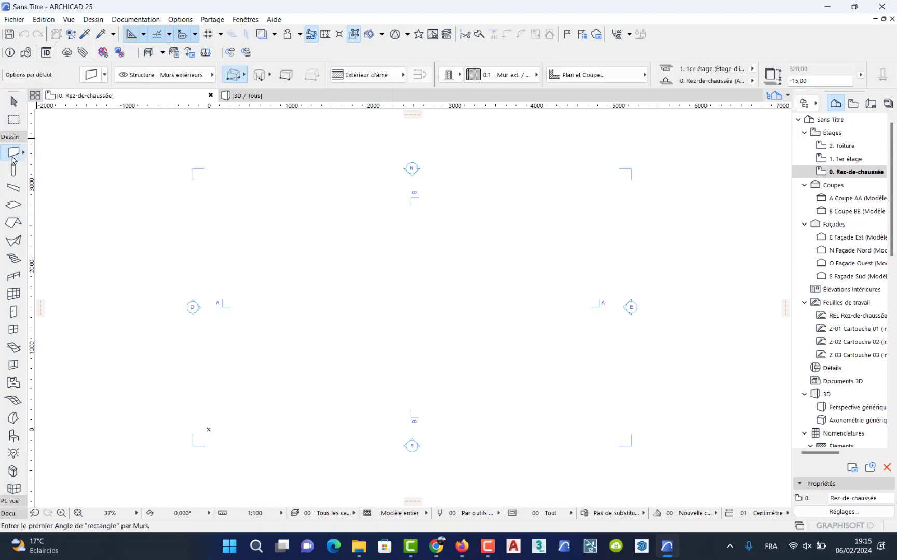
{"action": "left_click", "coordinate": [91, 81]}
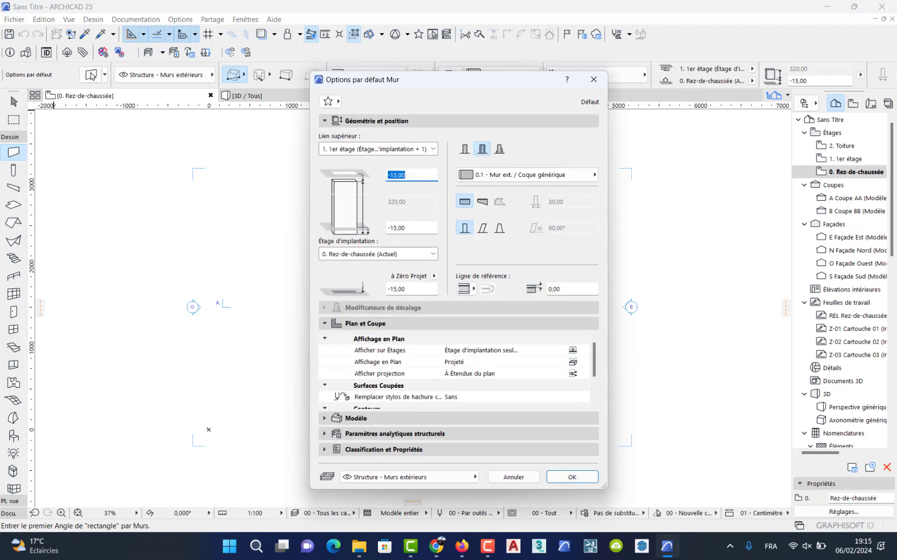
{"action": "left_click", "coordinate": [464, 149]}
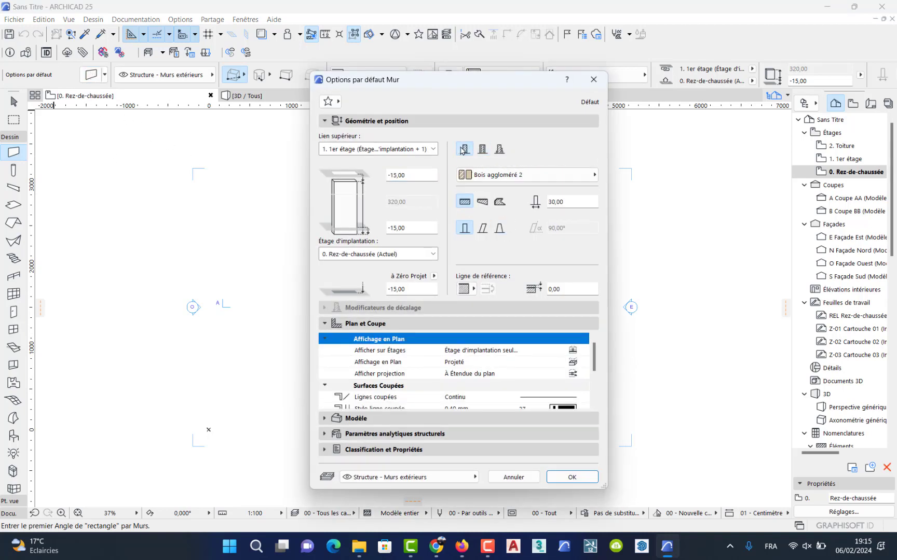
{"action": "double_click", "coordinate": [569, 203]}
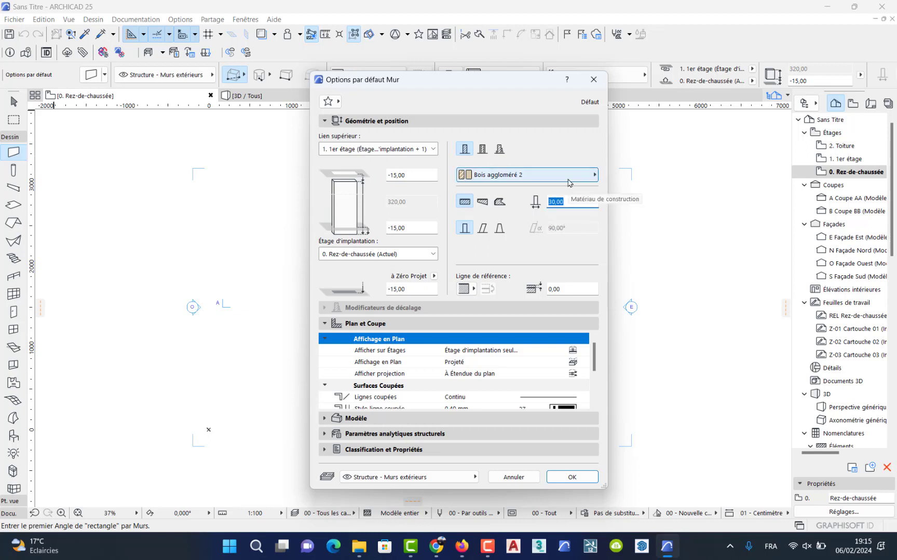
{"action": "type", "text": "25,00"}
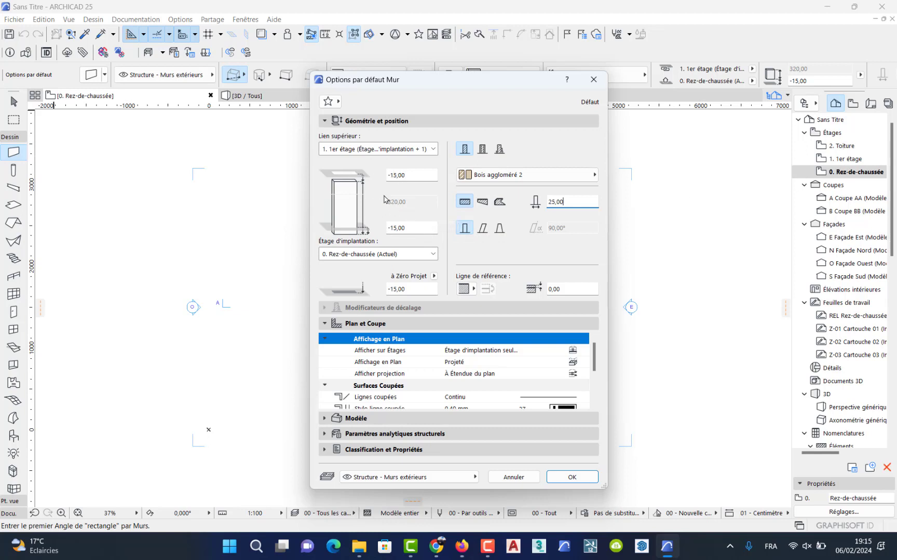
{"action": "left_click", "coordinate": [566, 178]}
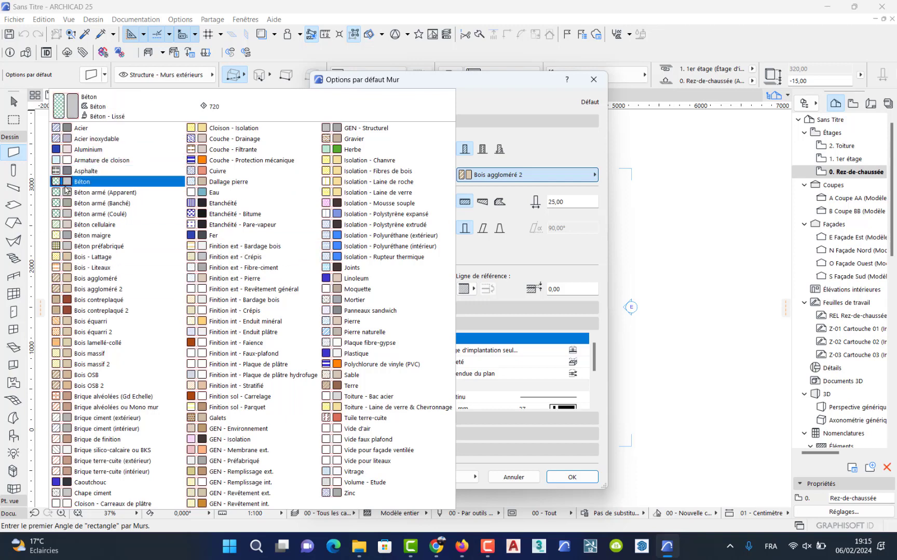
{"action": "left_click", "coordinate": [104, 182]}
{"action": "left_click", "coordinate": [571, 476]}
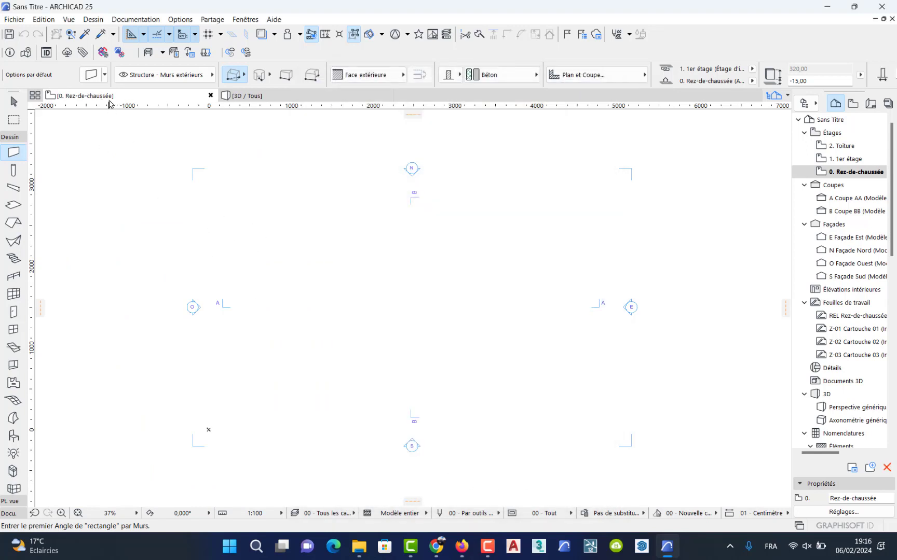
Step: Using the chained wall method, draw the first wall segment 1000 cm long at 0° in the upper part of the Rez-de-chaussée plan
{"action": "left_click", "coordinate": [232, 76]}
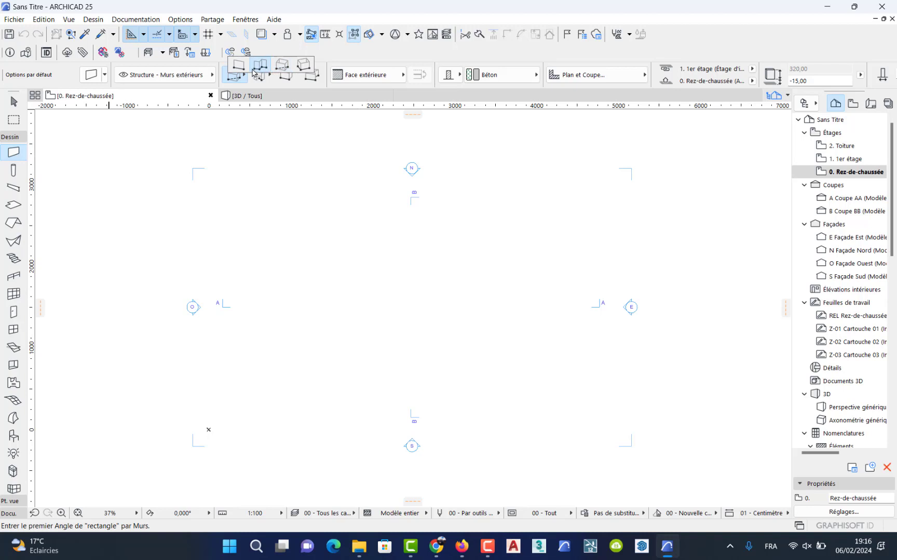
{"action": "left_click", "coordinate": [256, 70]}
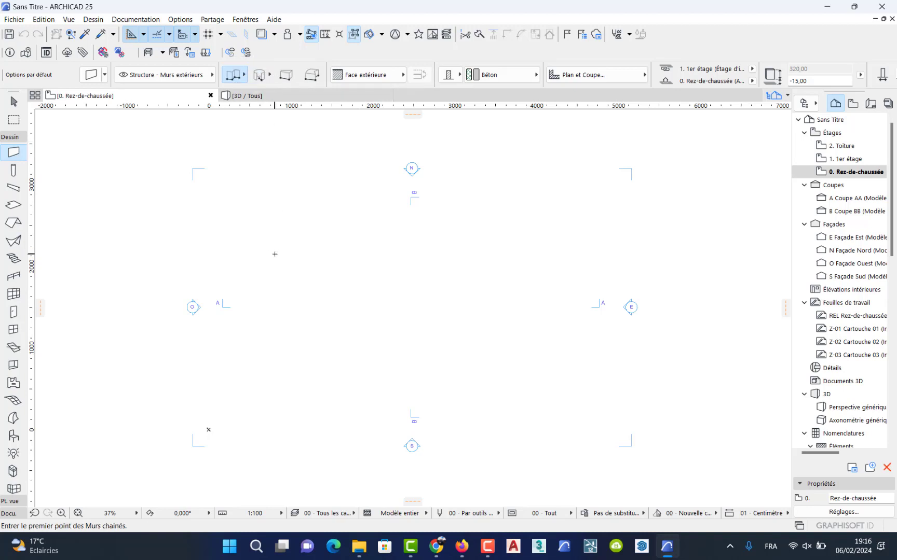
{"action": "left_click", "coordinate": [243, 225]}
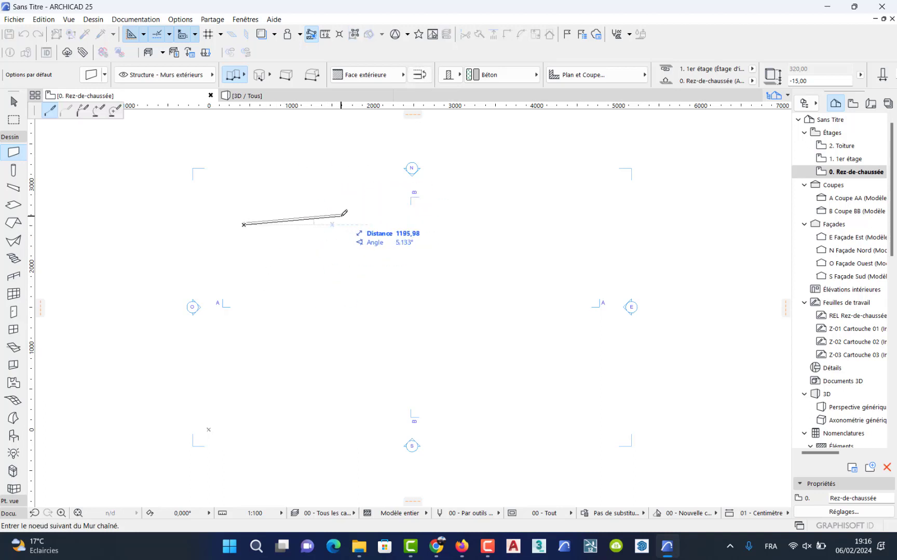
{"action": "key", "text": "Tab"}
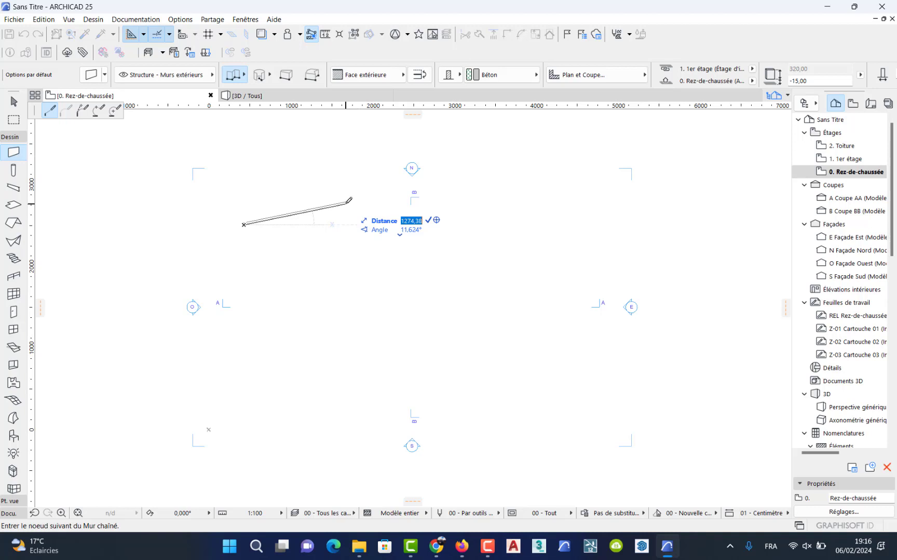
{"action": "type", "text": "1000"}
{"action": "key", "text": "Tab"}
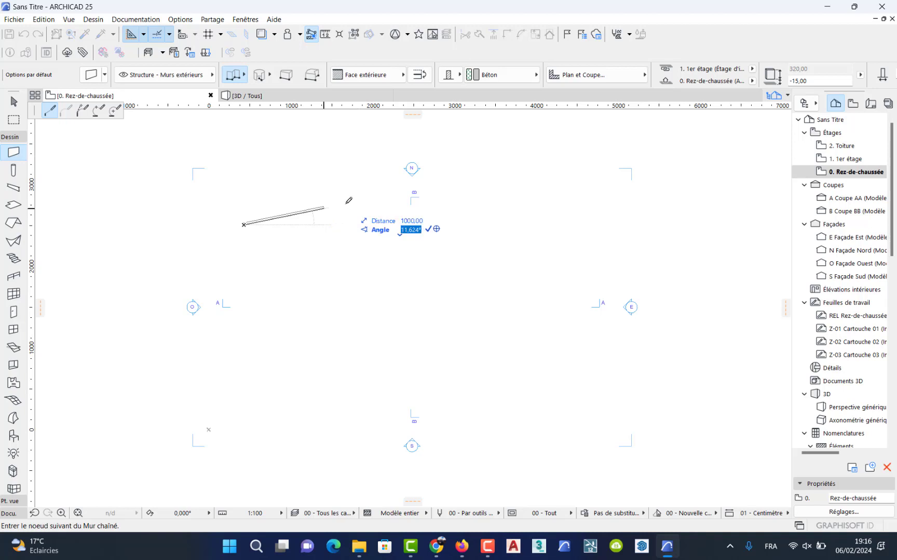
{"action": "type", "text": "0"}
{"action": "key", "text": "Return"}
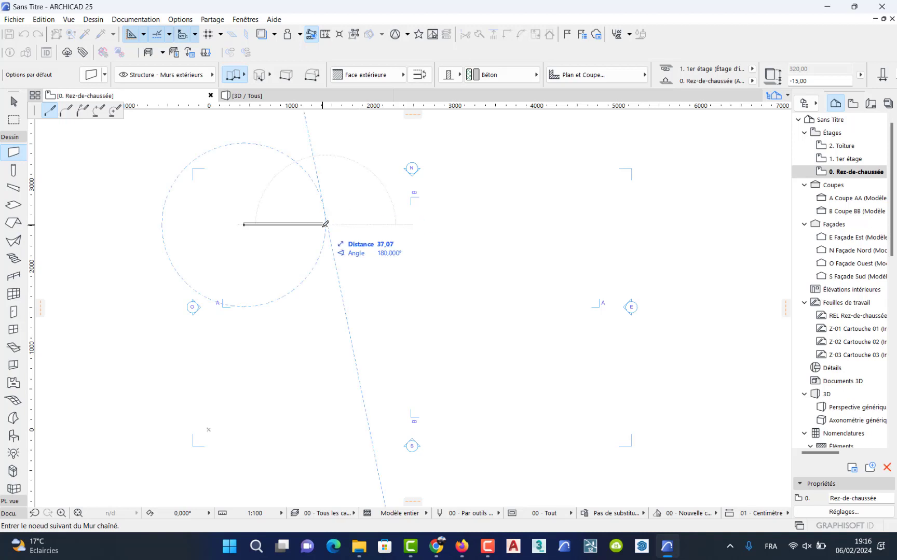
Step: Continue the wall chain from the first segment's right end with a 1500 cm segment running down at 90°
{"action": "scroll", "coordinate": [325, 225], "scroll_direction": "up", "scroll_amount": 5}
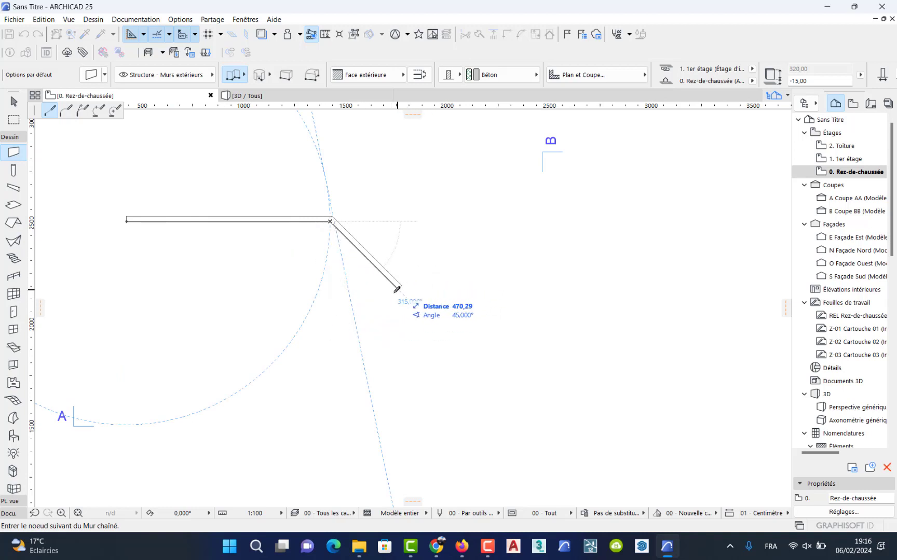
{"action": "key", "text": "Tab"}
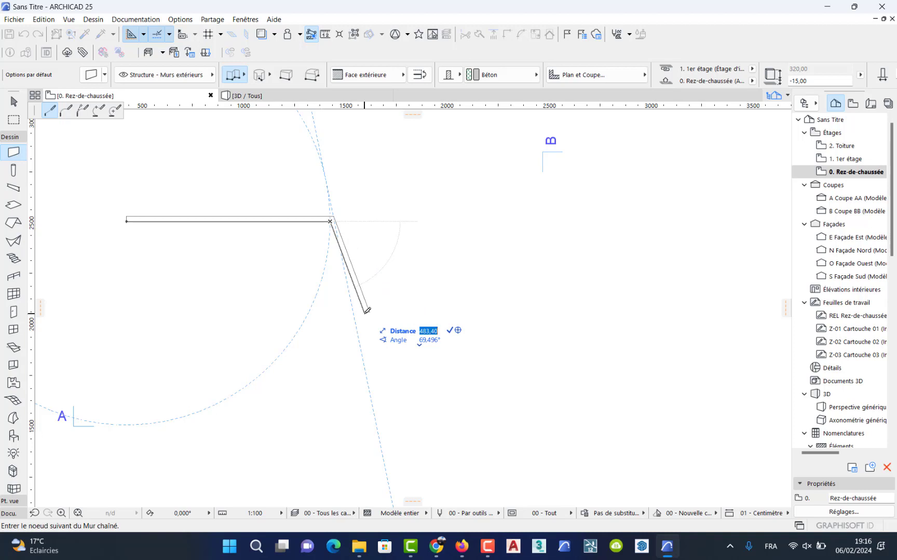
{"action": "type", "text": "1500"}
{"action": "key", "text": "Tab"}
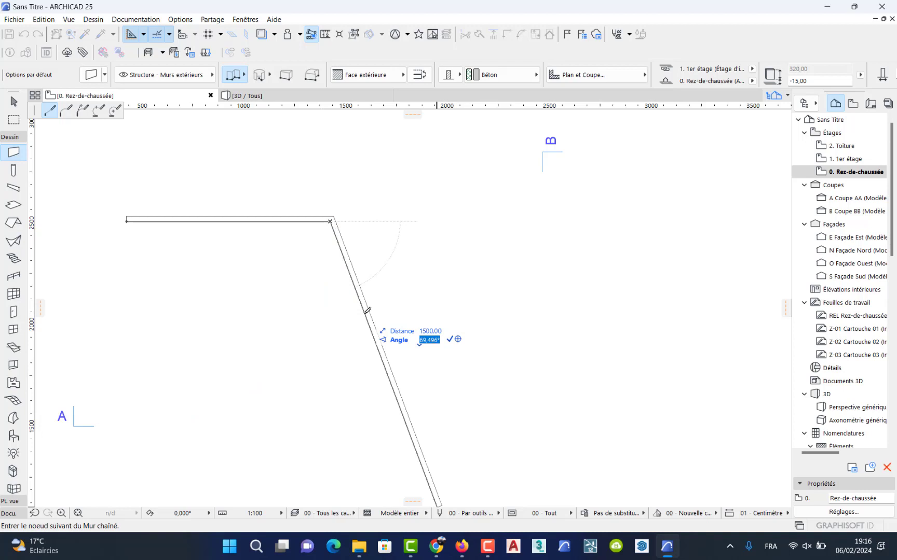
{"action": "type", "text": "90"}
{"action": "key", "text": "Return"}
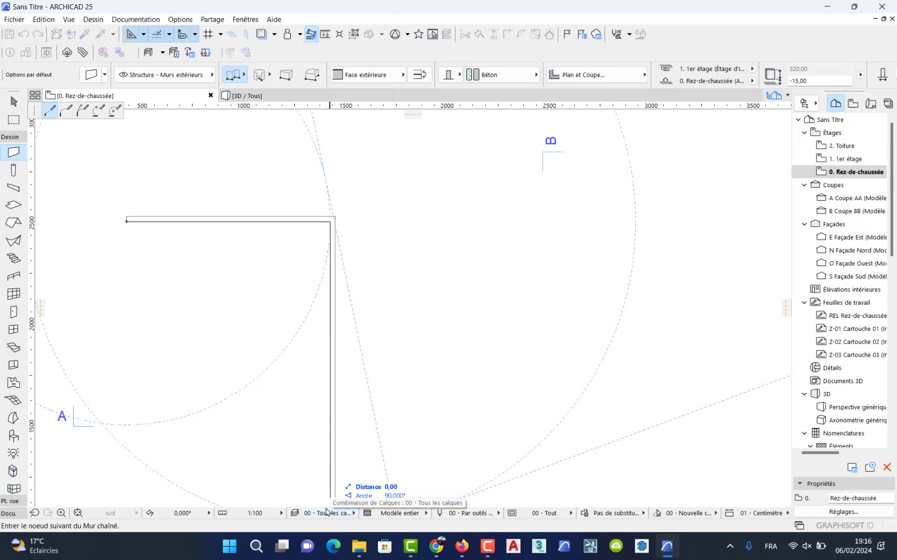
Step: Draw the lower wall segment 1000 cm long at 90° to the left, and close the rectangle at the chain's starting point
{"action": "scroll", "coordinate": [376, 426], "scroll_direction": "down", "scroll_amount": 5}
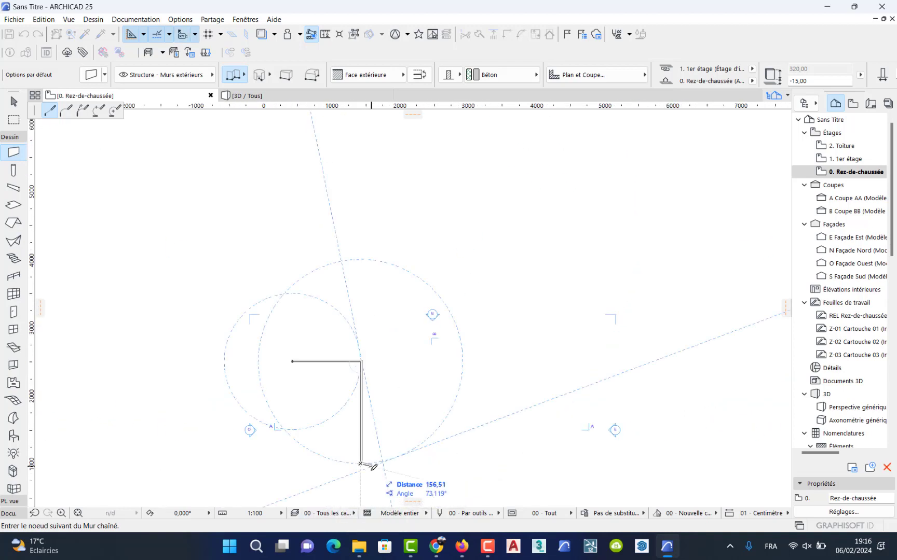
{"action": "scroll", "coordinate": [370, 464], "scroll_direction": "up", "scroll_amount": 3}
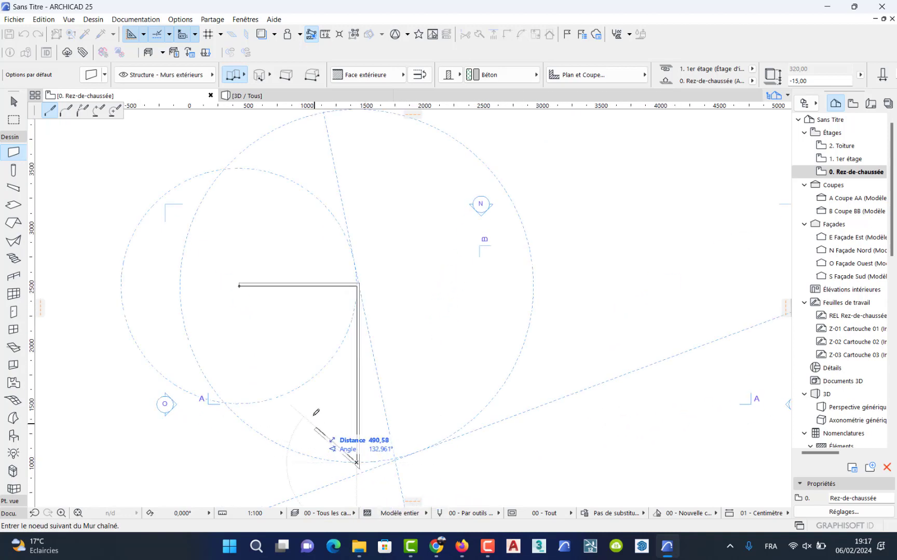
{"action": "scroll", "coordinate": [243, 446], "scroll_direction": "up", "scroll_amount": 2}
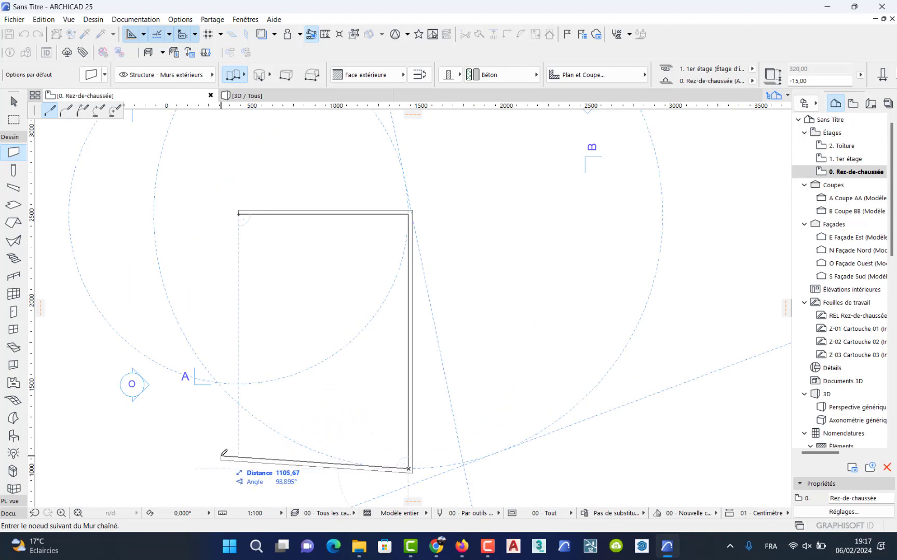
{"action": "key", "text": "Tab"}
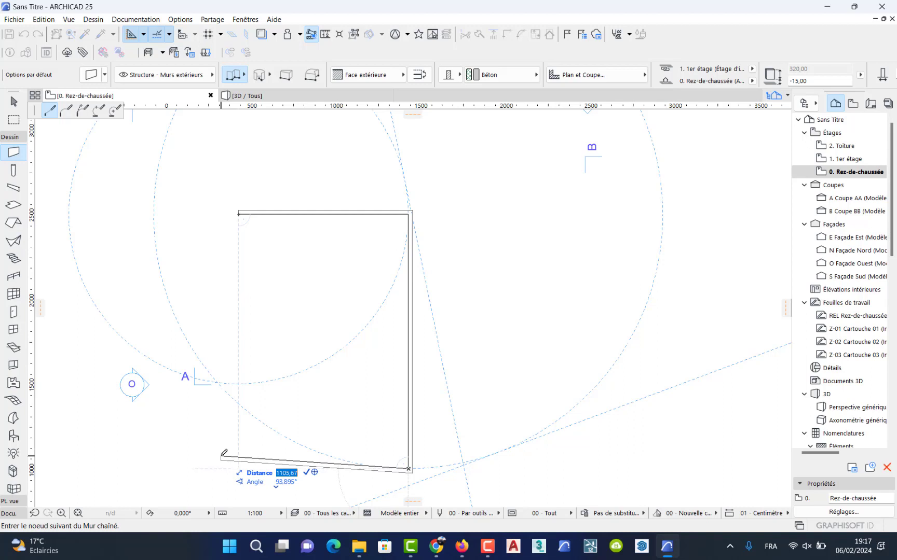
{"action": "type", "text": "1000"}
{"action": "key", "text": "Tab"}
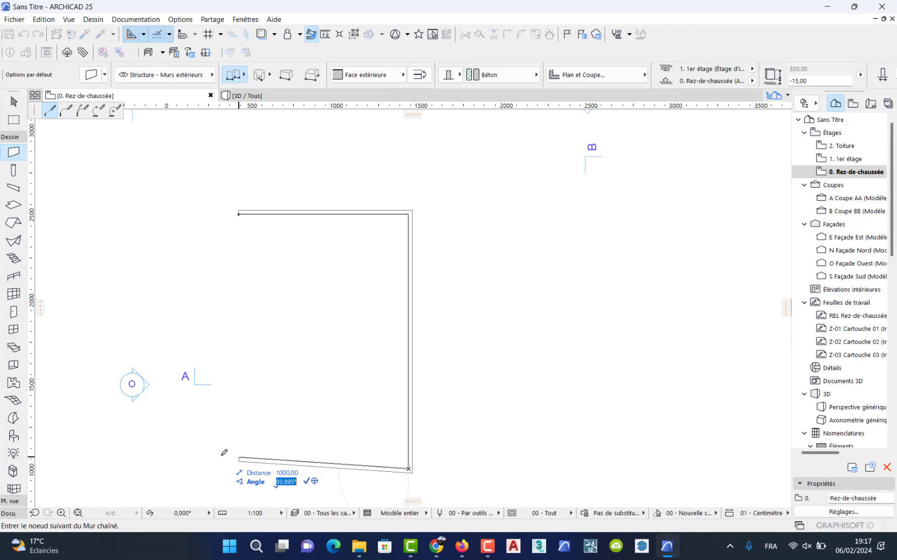
{"action": "type", "text": "90"}
{"action": "key", "text": "Return"}
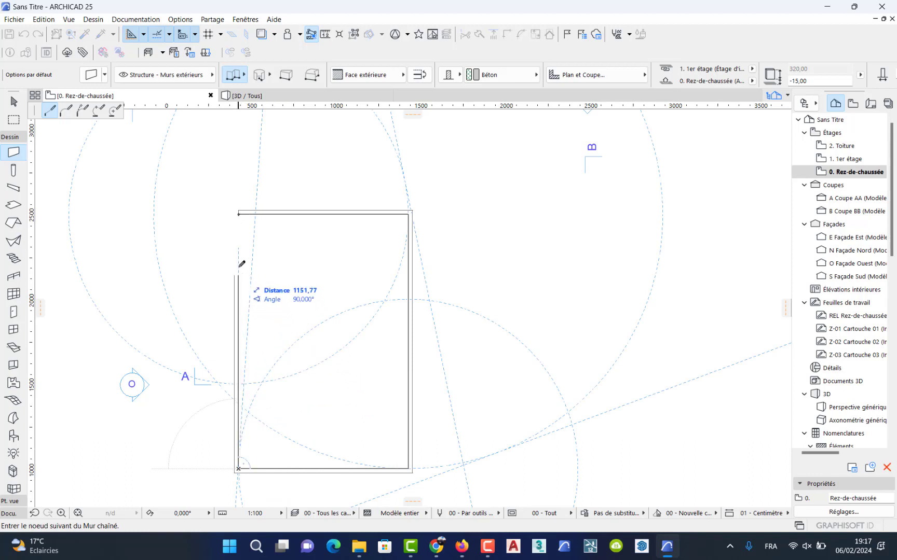
{"action": "left_click", "coordinate": [239, 213]}
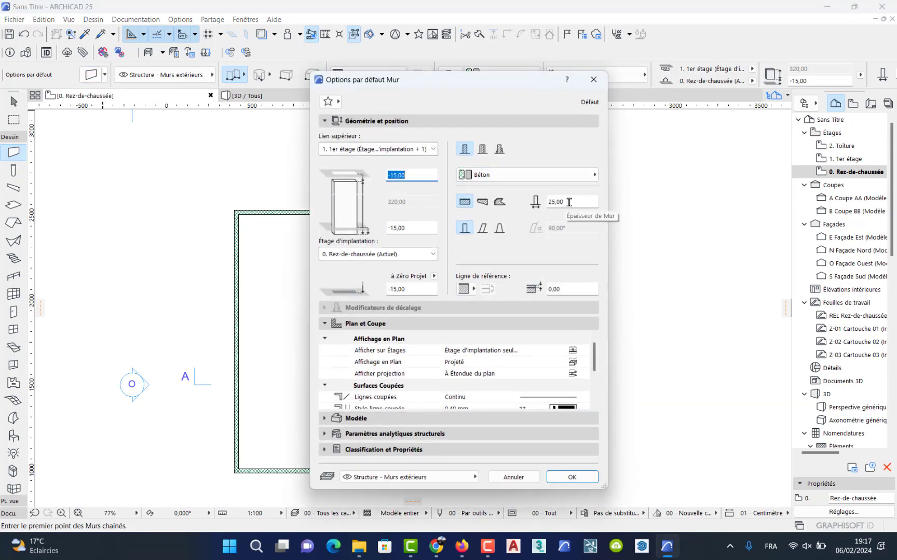
Step: Set the default wall thickness to 12 cm
{"action": "left_click_drag", "start_coordinate": [569, 202], "coordinate": [508, 200]}
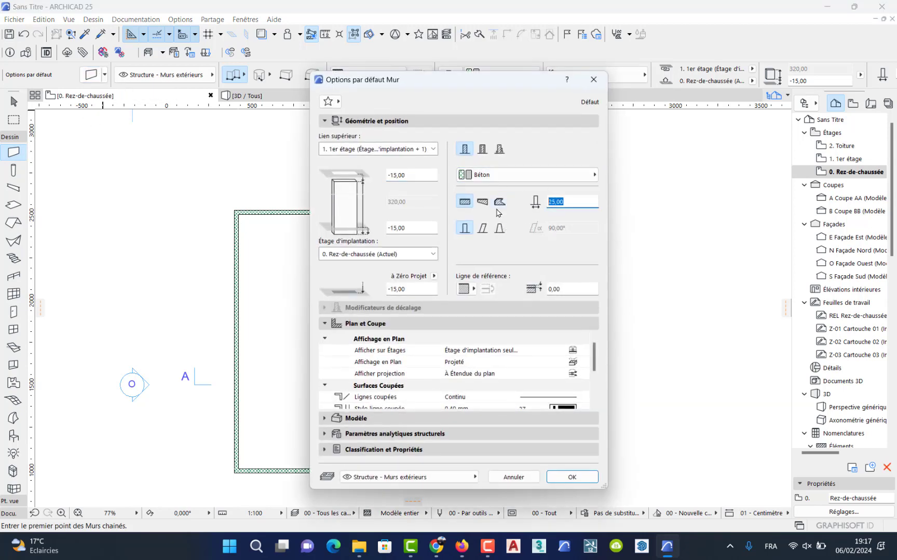
{"action": "type", "text": "12,00"}
{"action": "left_click", "coordinate": [572, 476]}
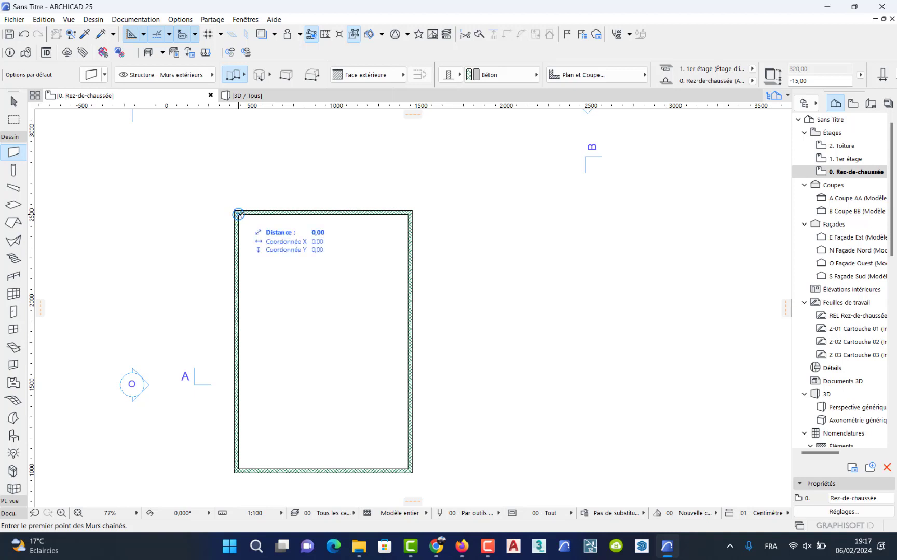
Step: Draw a chained partition starting 300 cm from the inner upper-left corner, 400 cm down at 90°, and back to the left exterior wall
{"action": "key", "text": "Tab"}
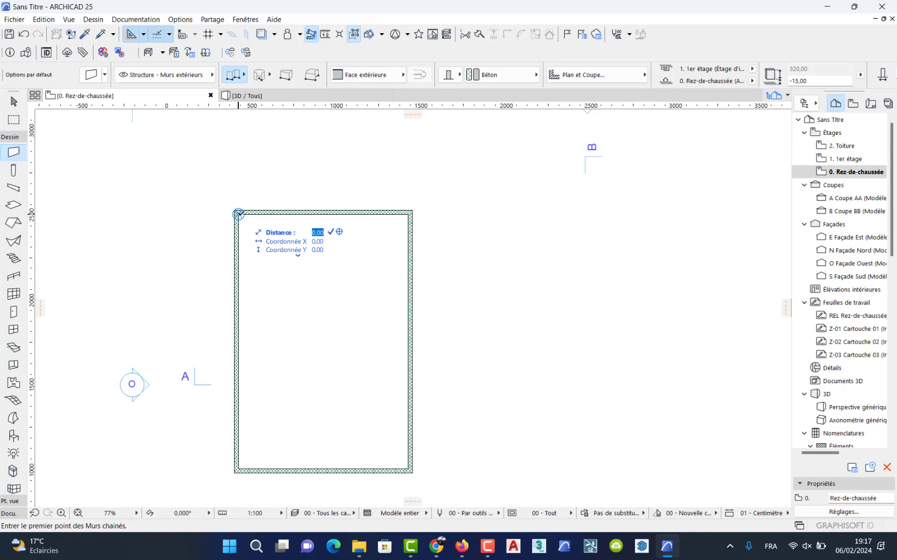
{"action": "type", "text": "300"}
{"action": "key", "text": "Return"}
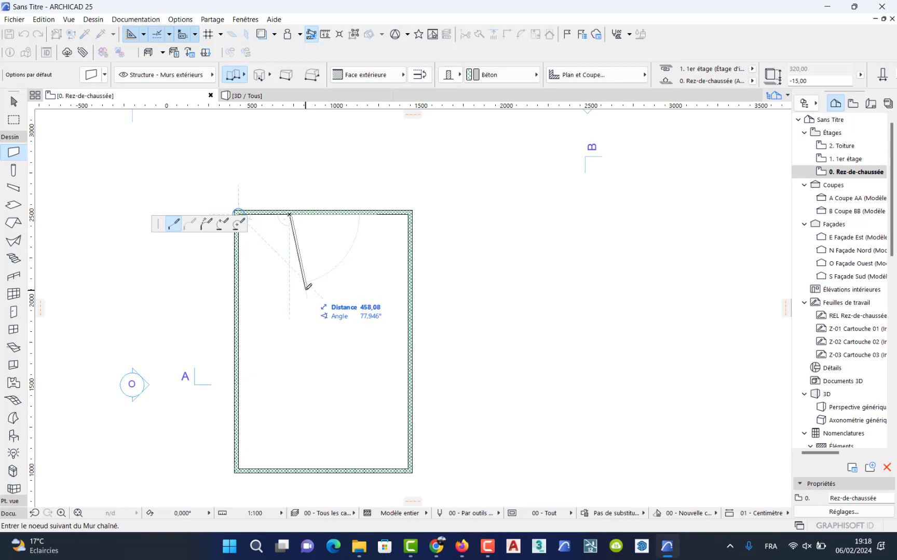
{"action": "scroll", "coordinate": [285, 272], "scroll_direction": "up", "scroll_amount": 5}
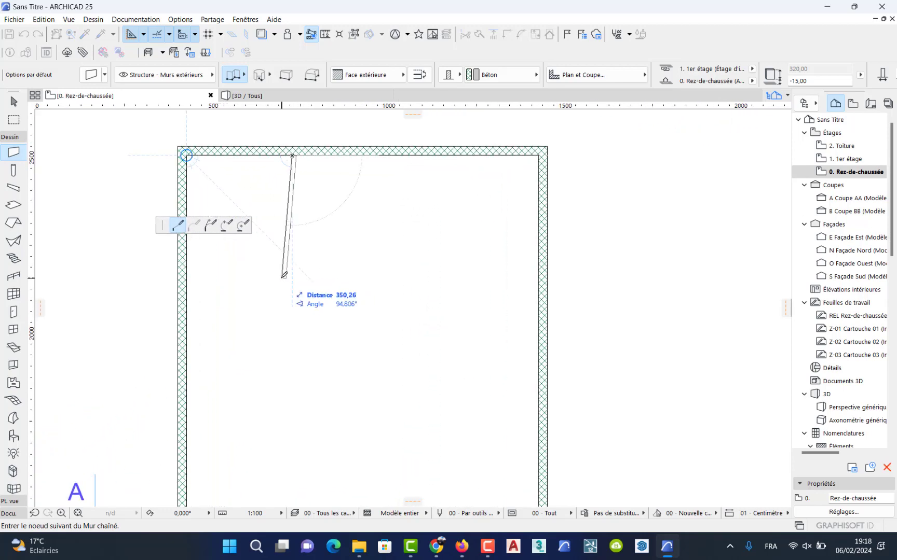
{"action": "key", "text": "Tab"}
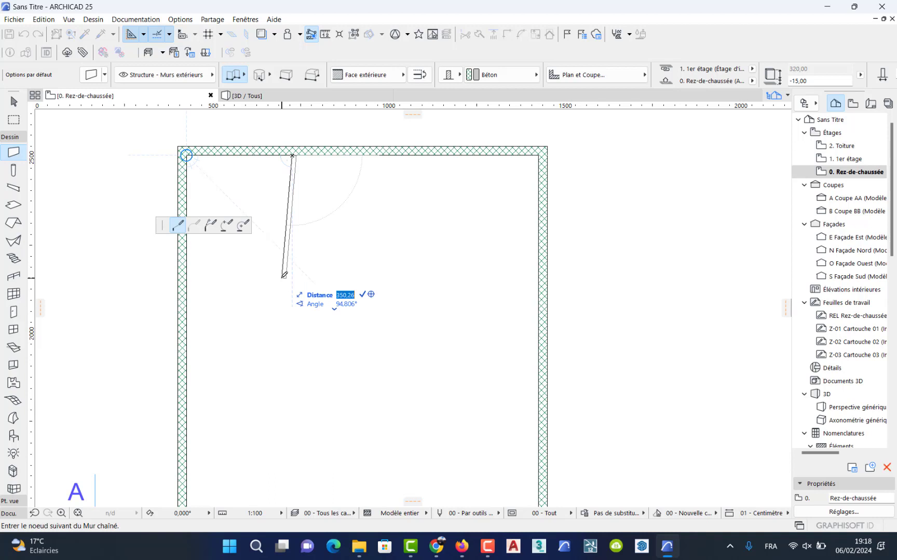
{"action": "type", "text": "400"}
{"action": "key", "text": "Tab"}
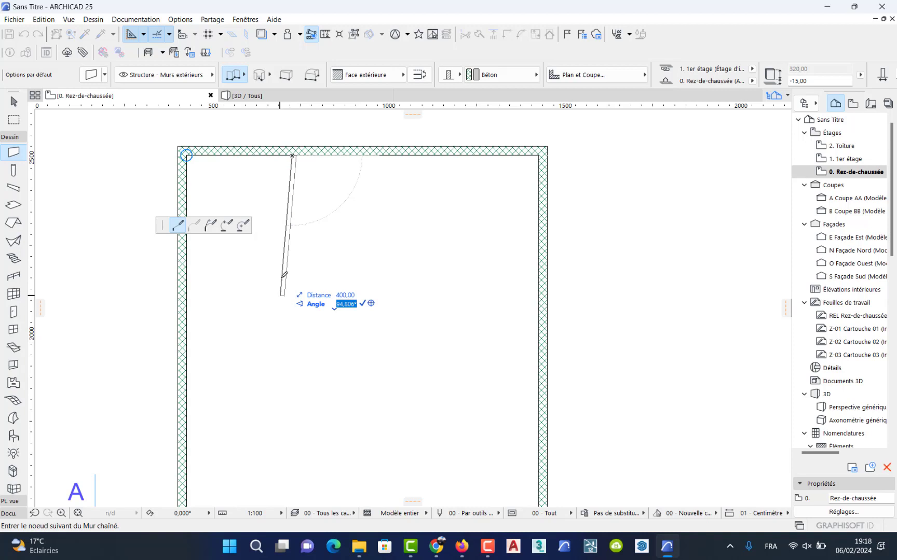
{"action": "type", "text": "90"}
{"action": "key", "text": "Return"}
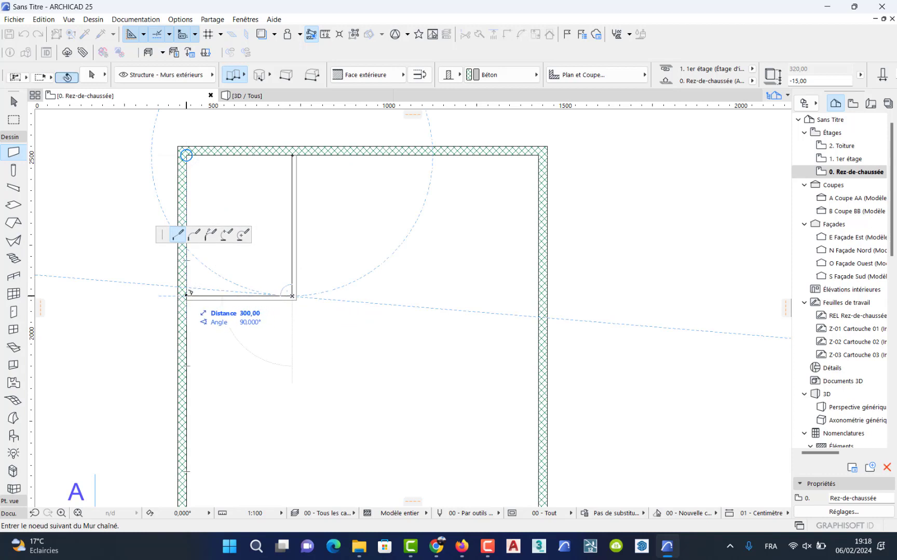
{"action": "double_click", "coordinate": [187, 295]}
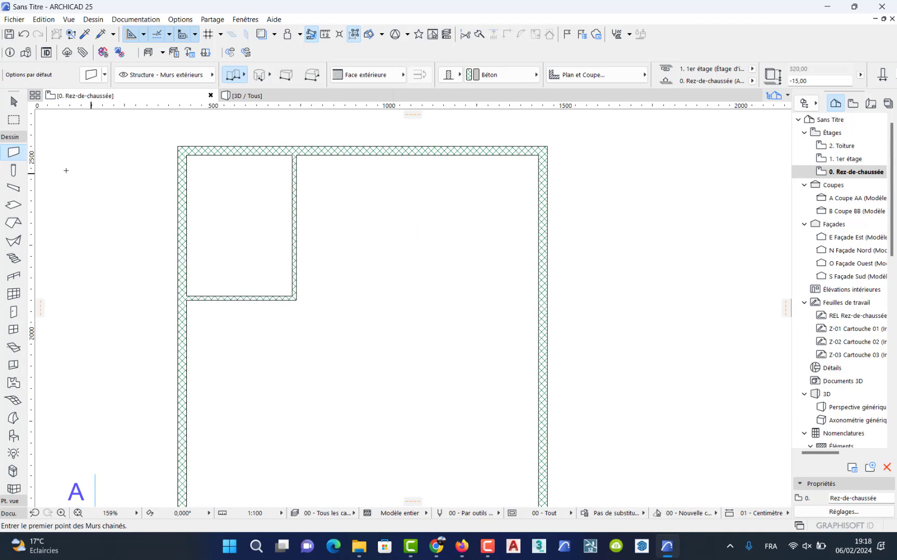
Step: Configure the default door Porte 25 with a Style 3 leaf and a Bouton 3 handle
{"action": "left_click", "coordinate": [13, 312]}
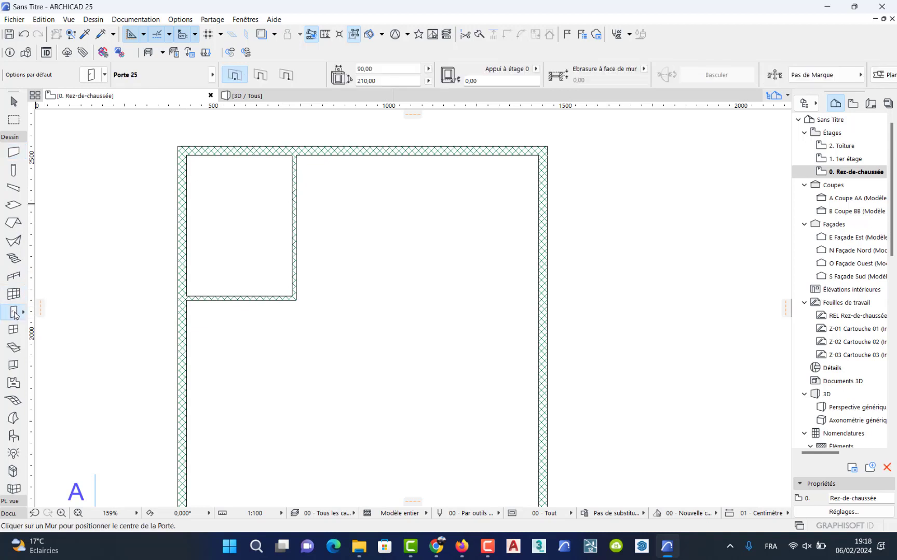
{"action": "left_click", "coordinate": [94, 79]}
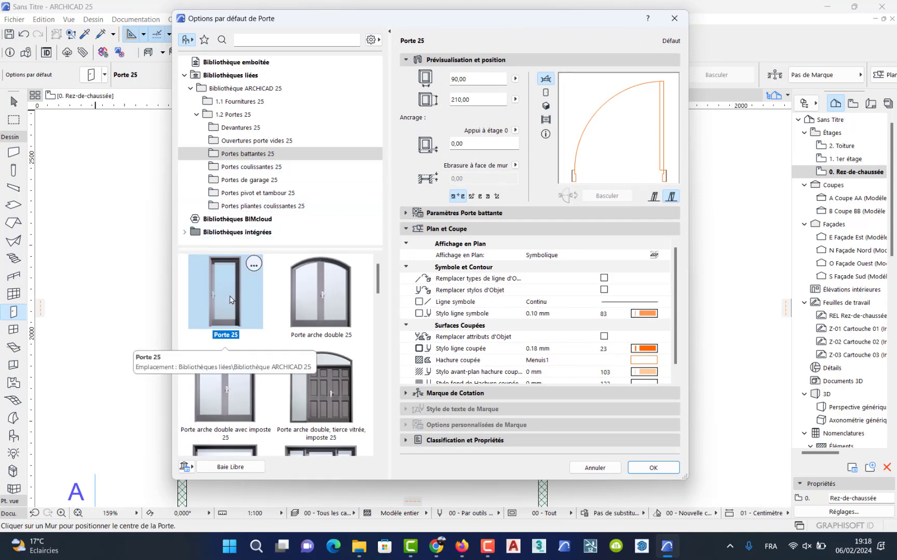
{"action": "left_click", "coordinate": [463, 217]}
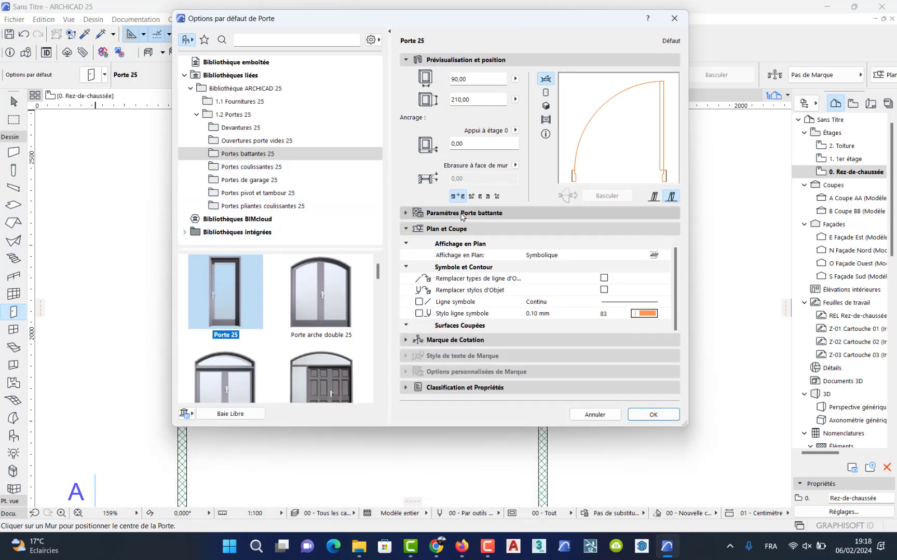
{"action": "left_click", "coordinate": [490, 293]}
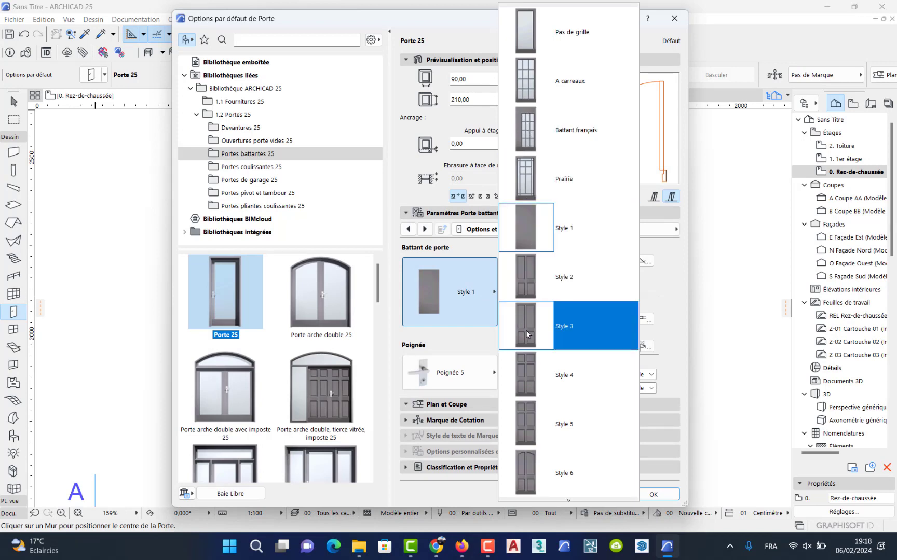
{"action": "left_click", "coordinate": [527, 334]}
{"action": "left_click", "coordinate": [476, 371]}
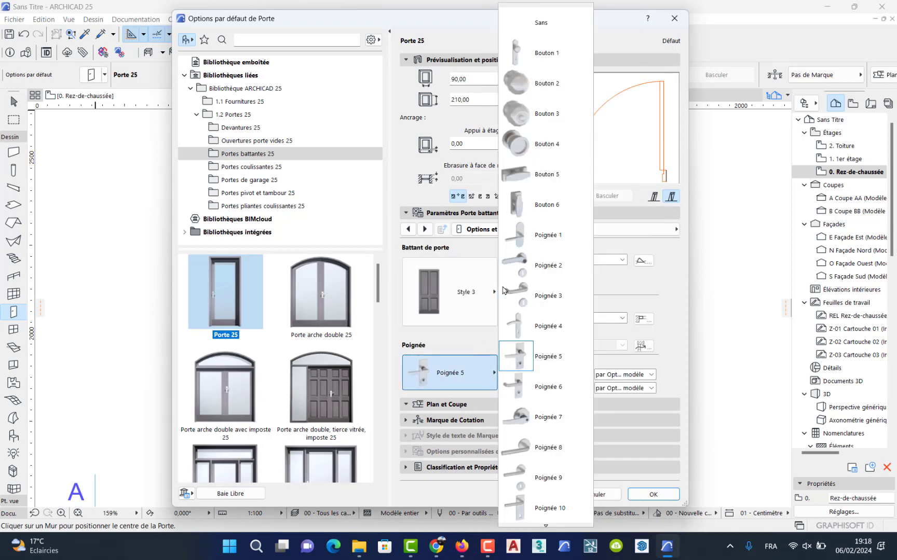
{"action": "left_click", "coordinate": [526, 127]}
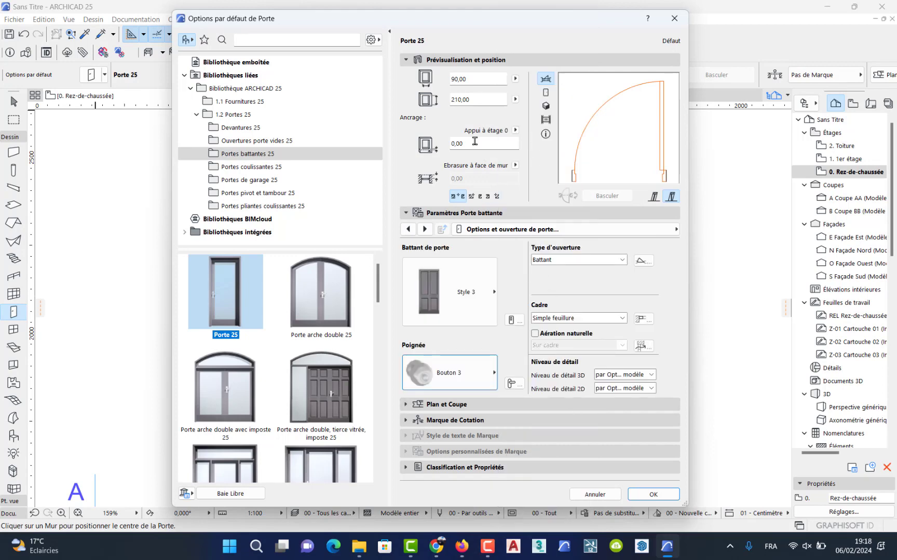
Step: Set the default door's width to 100 cm and its height to 210 cm
{"action": "left_click", "coordinate": [468, 81]}
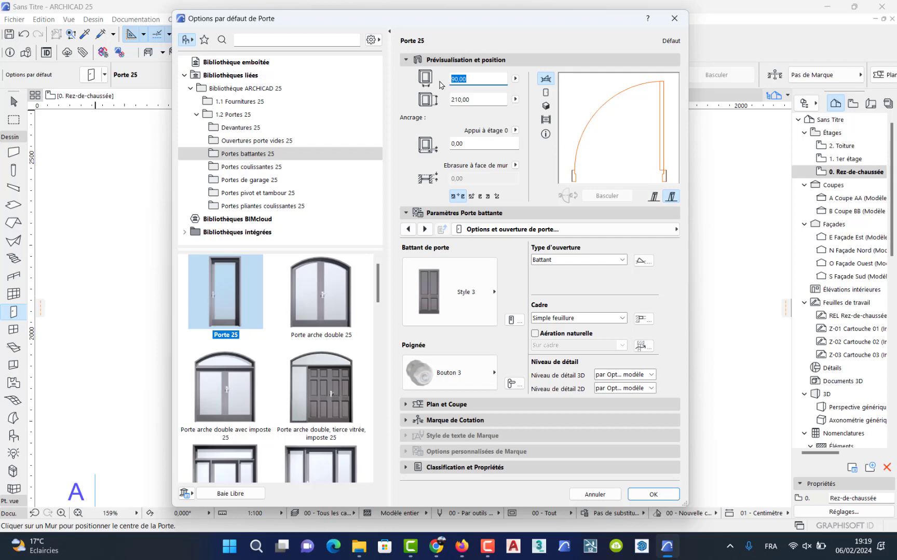
{"action": "type", "text": "100"}
{"action": "key", "text": "Tab"}
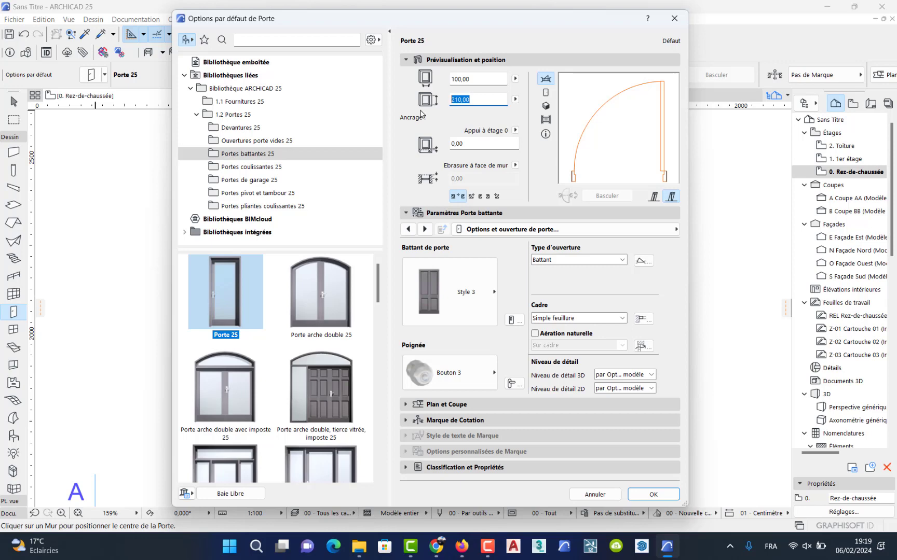
{"action": "type", "text": "210,00"}
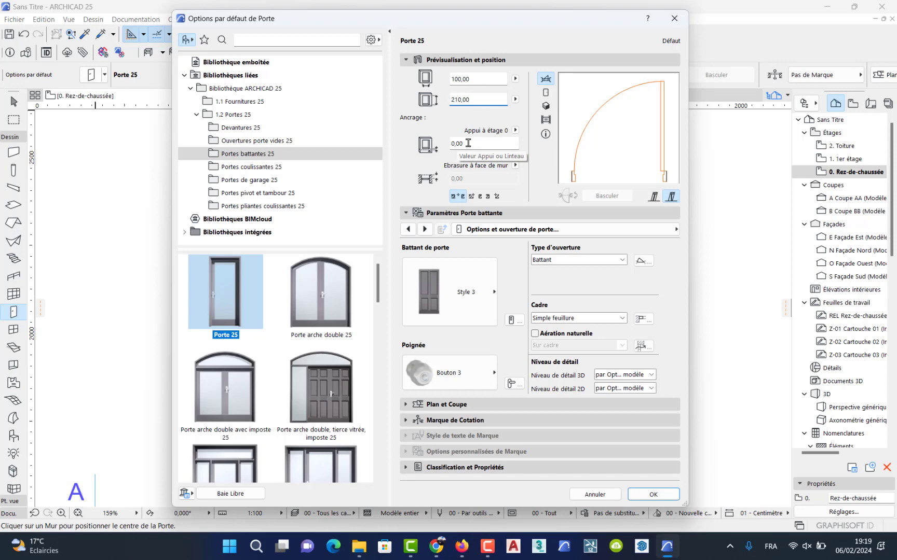
{"action": "left_click", "coordinate": [643, 495]}
Step: Place a door in the left exterior wall of the small room, opening inward and hinged at its upper end
{"action": "scroll", "coordinate": [181, 186], "scroll_direction": "up", "scroll_amount": 3}
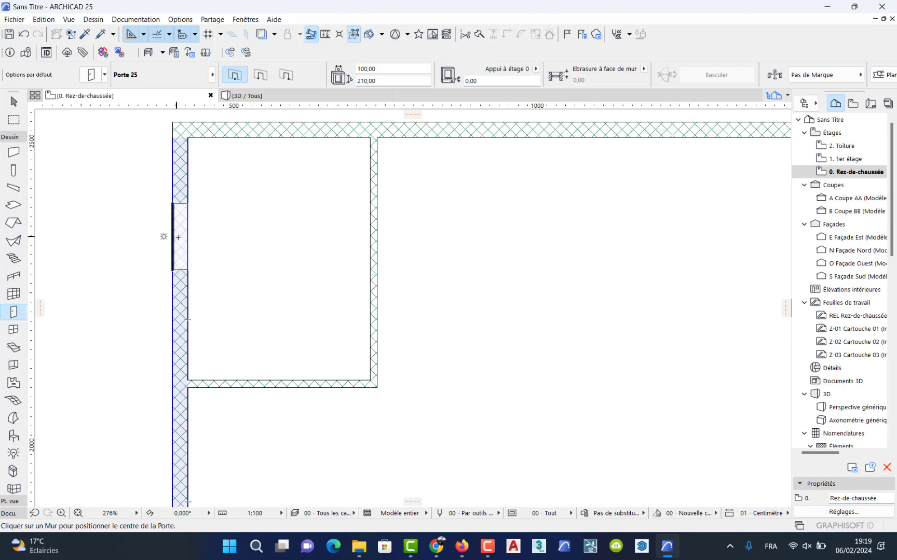
{"action": "left_click", "coordinate": [191, 238]}
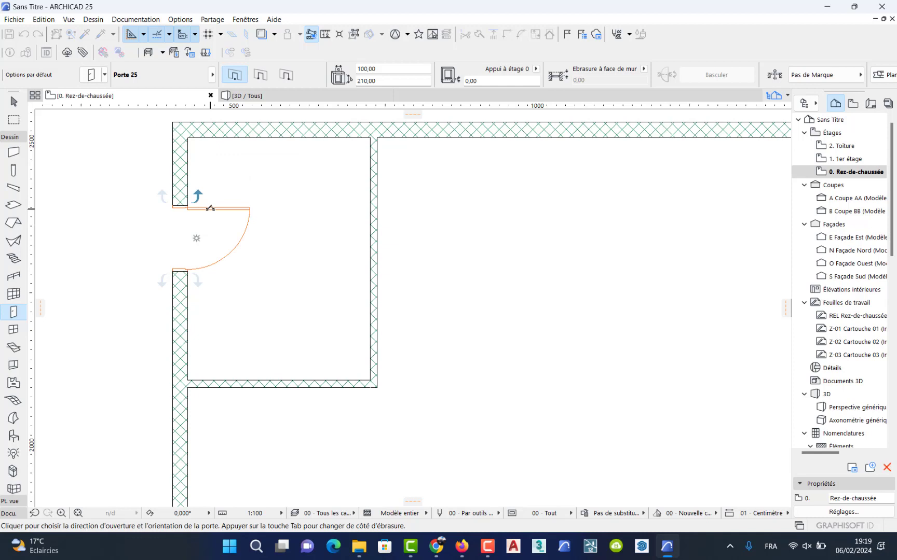
{"action": "left_click", "coordinate": [210, 208]}
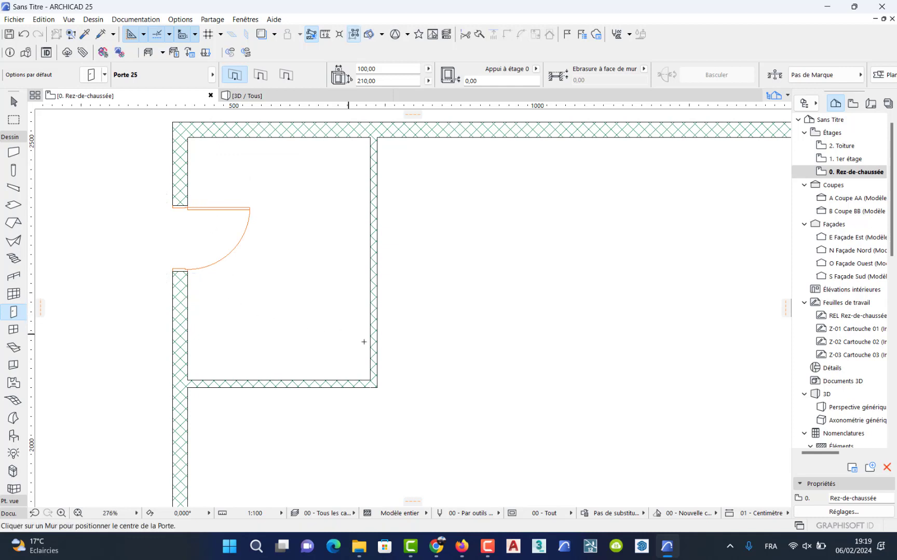
Step: Place a door near the upper end of the vertical partition, hinged at its upper end and opening into the small room
{"action": "left_click", "coordinate": [372, 179]}
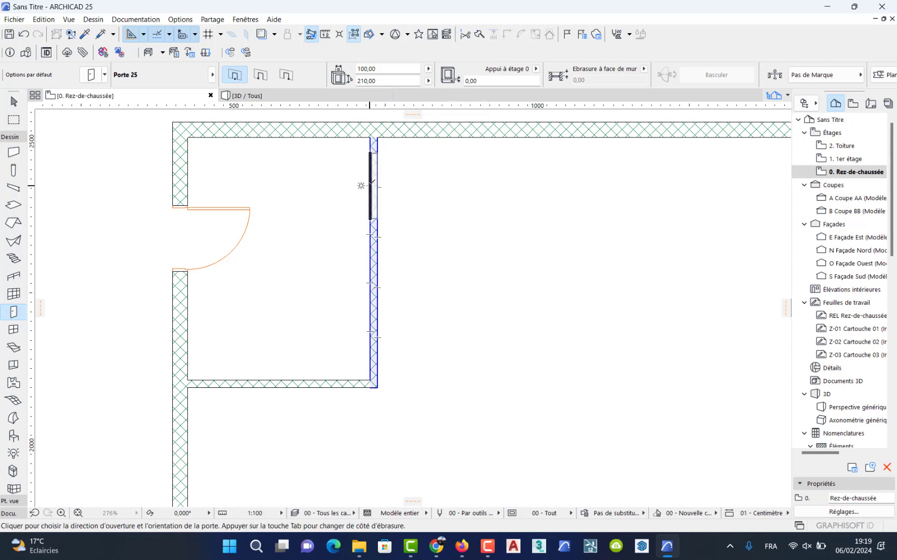
{"action": "left_click", "coordinate": [352, 173]}
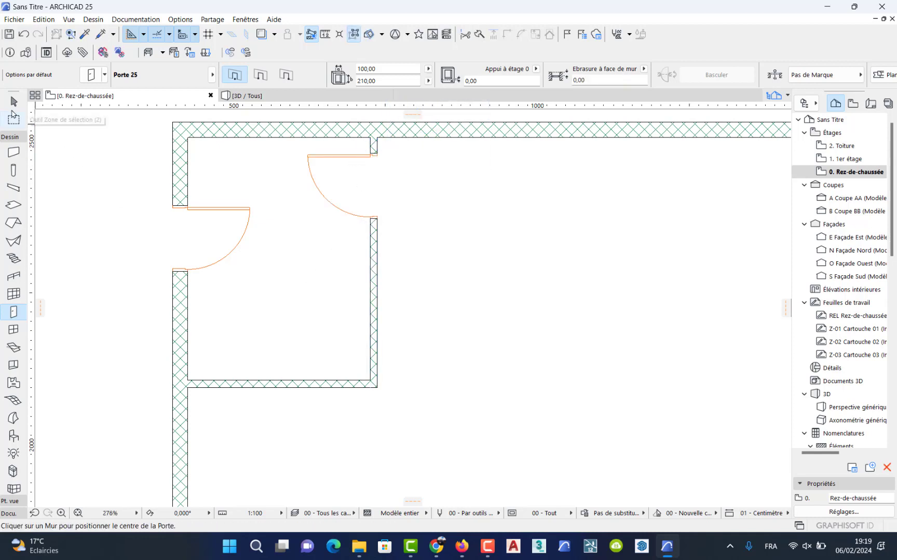
{"action": "left_click", "coordinate": [14, 101]}
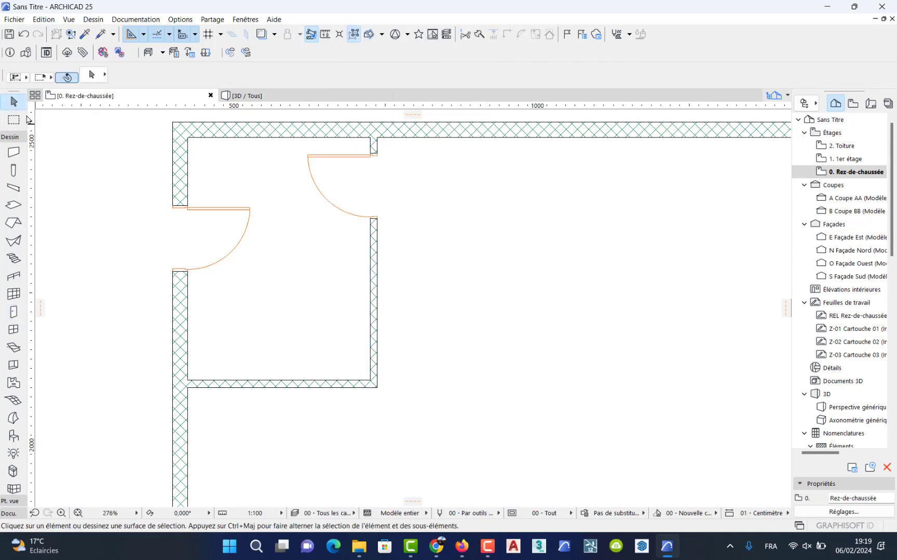
Step: Set the width of the door in the vertical partition to 90 cm
{"action": "left_click", "coordinate": [327, 157]}
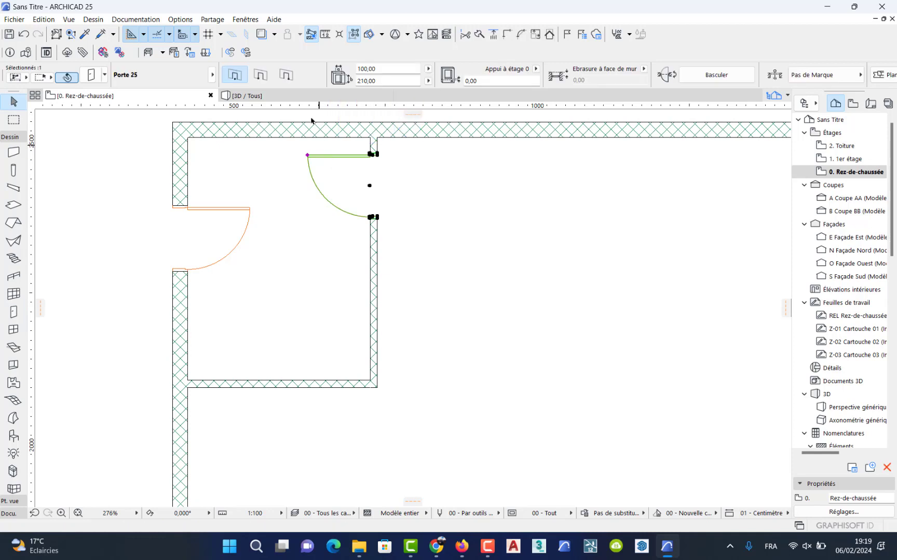
{"action": "left_click", "coordinate": [391, 69]}
{"action": "type", "text": "90"}
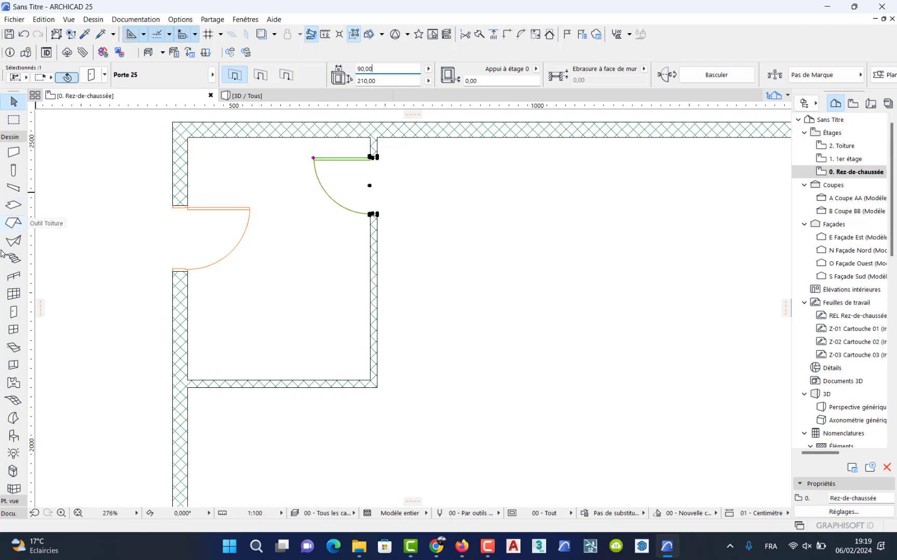
{"action": "left_click", "coordinate": [13, 330]}
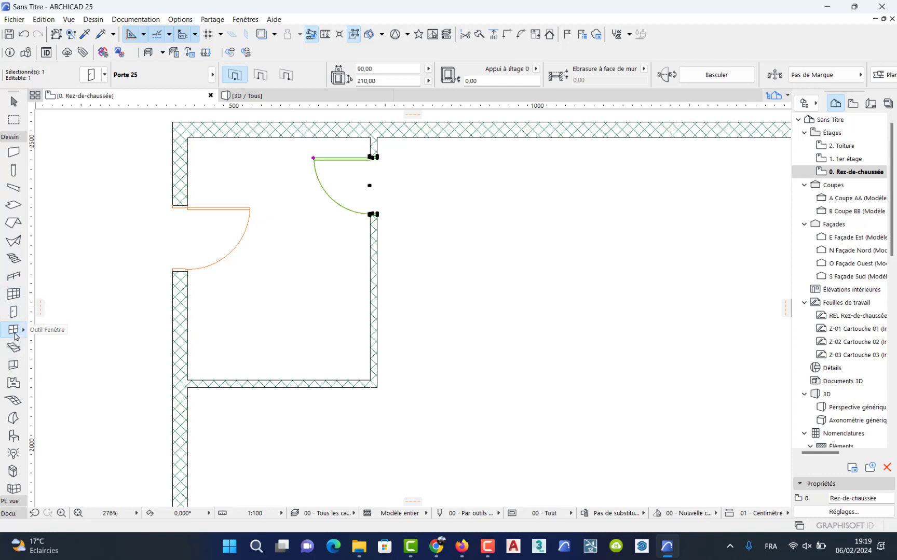
{"action": "key", "text": "Escape"}
{"action": "key", "text": "Escape"}
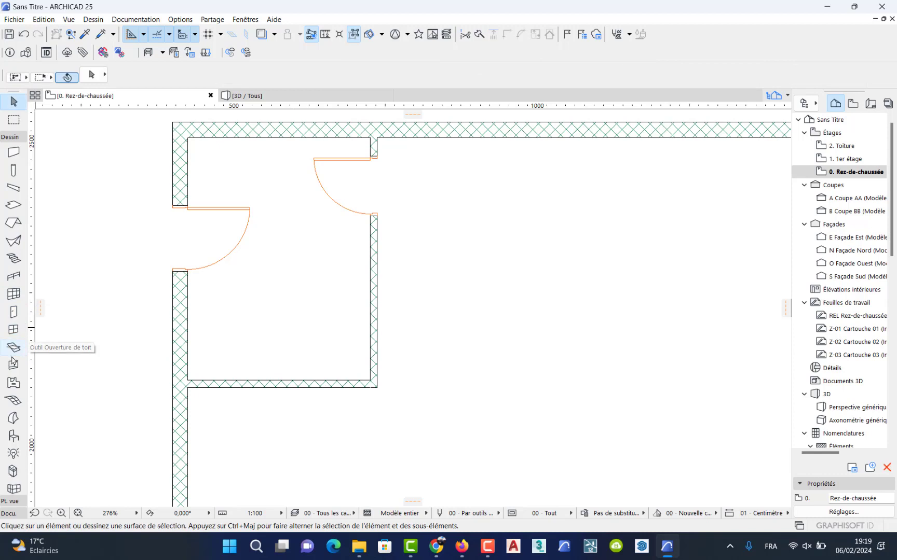
Step: Place a 90 × 150 cm Fenêtre 25 window in the small room's left exterior wall, below the door
{"action": "left_click", "coordinate": [13, 329]}
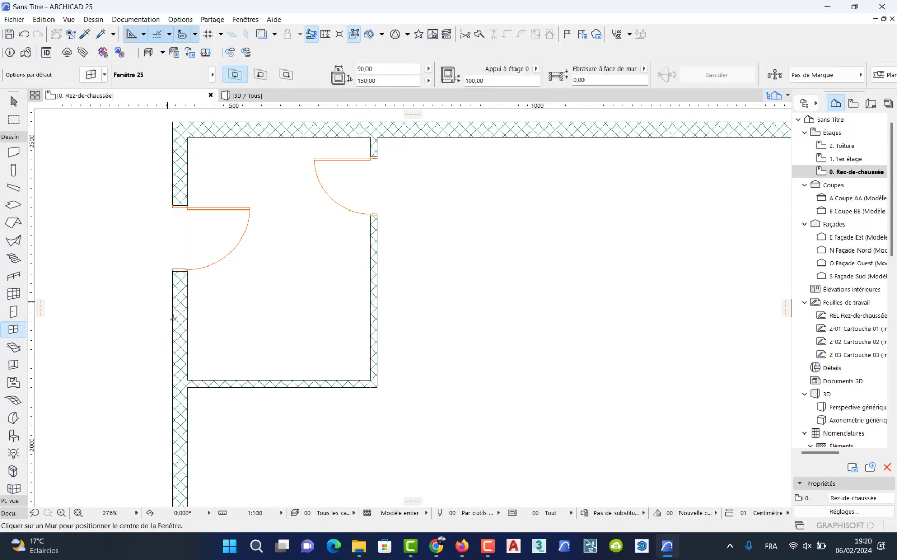
{"action": "left_click", "coordinate": [192, 336]}
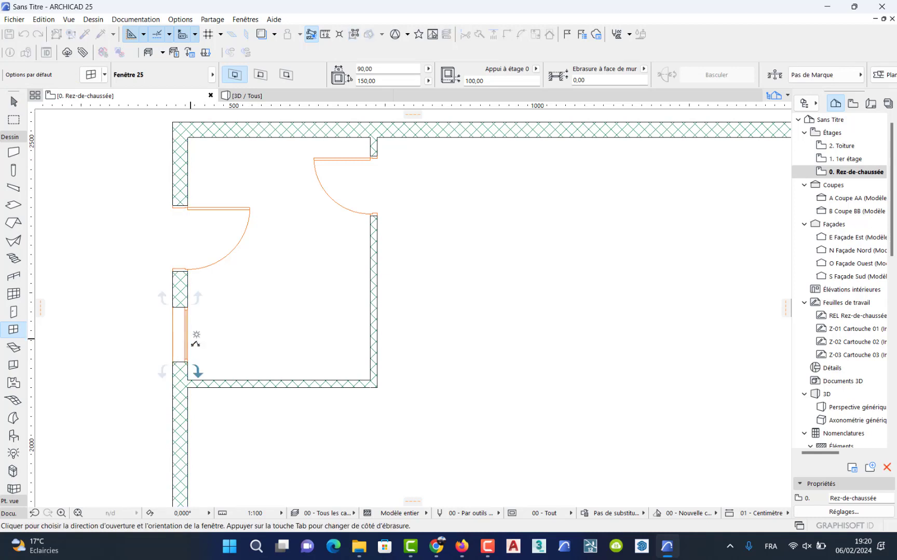
{"action": "left_click", "coordinate": [196, 368]}
{"action": "left_click", "coordinate": [13, 103]}
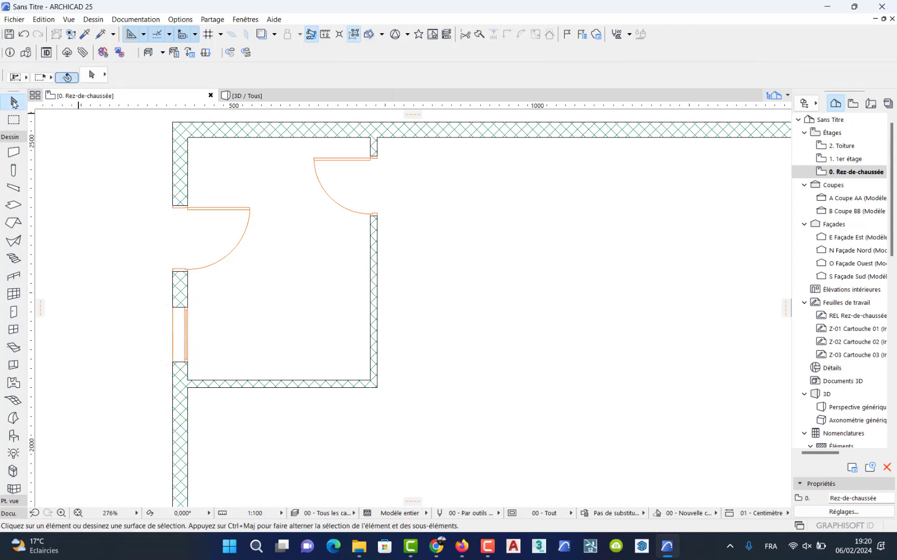
Step: Change the window in the left exterior wall to Fenêtre châssis double 25 with a width of 120 cm
{"action": "left_click", "coordinate": [182, 338]}
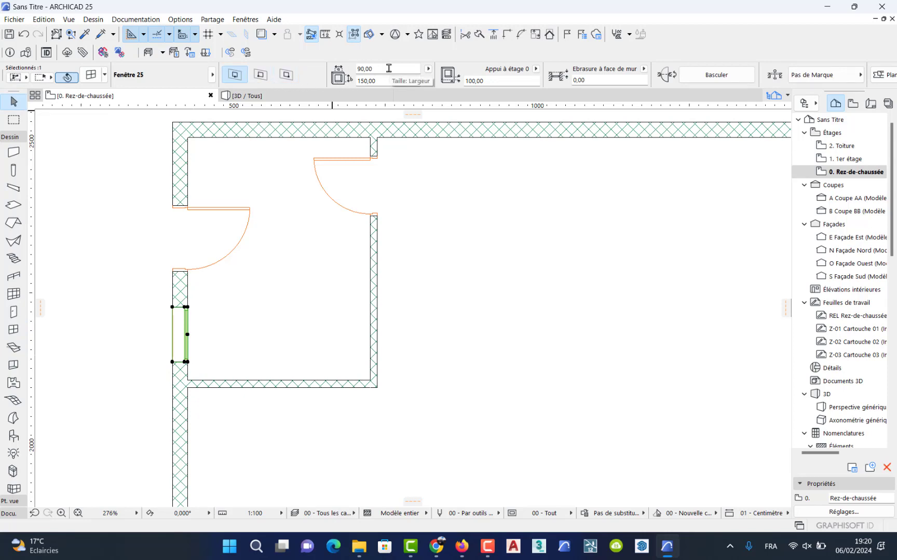
{"action": "left_click", "coordinate": [89, 76]}
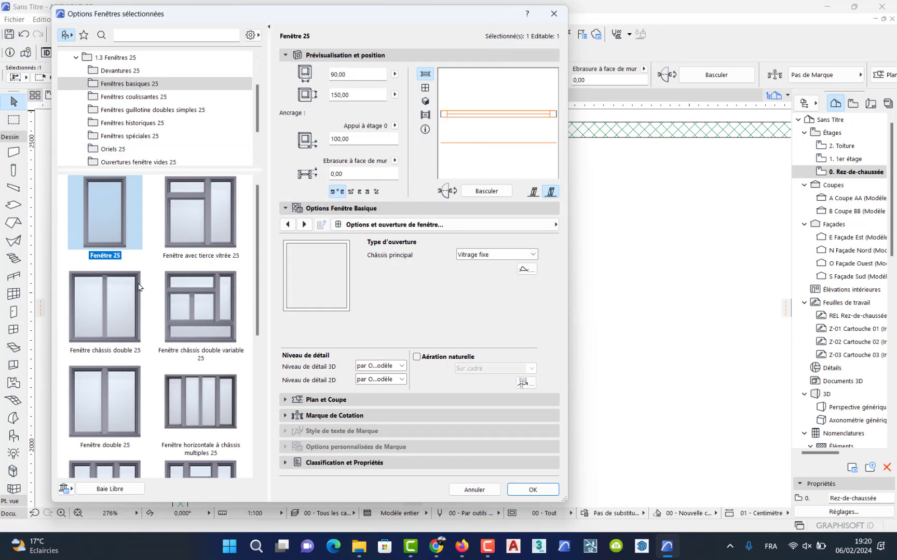
{"action": "left_click", "coordinate": [125, 338]}
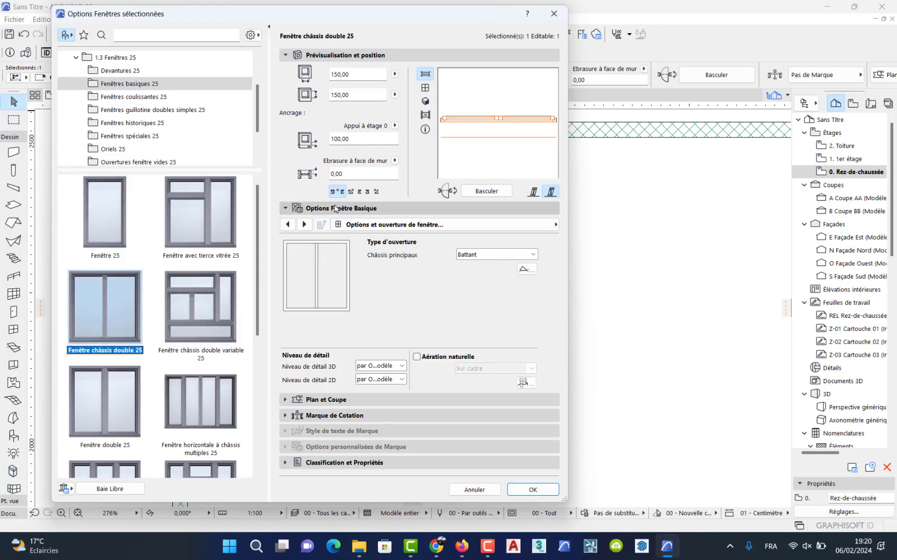
{"action": "left_click", "coordinate": [355, 227]}
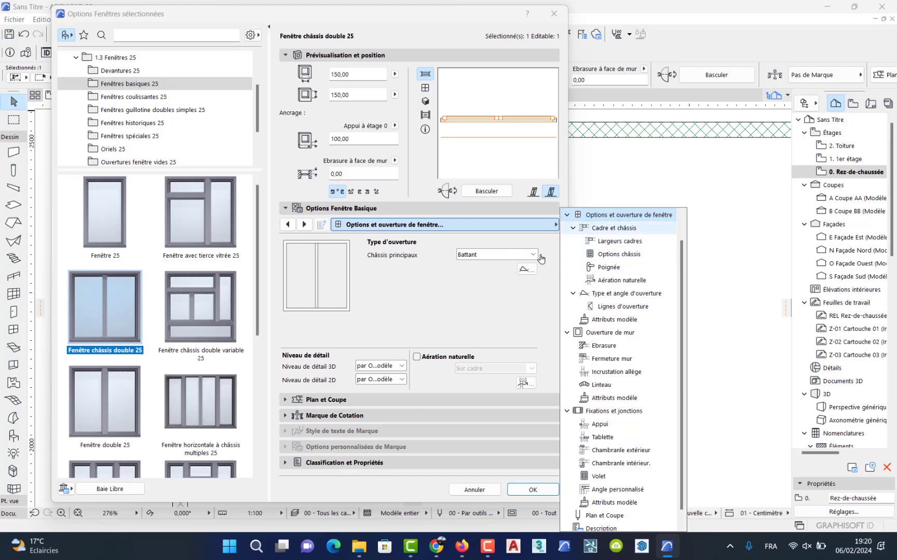
{"action": "left_click", "coordinate": [425, 306]}
{"action": "left_click", "coordinate": [357, 75]}
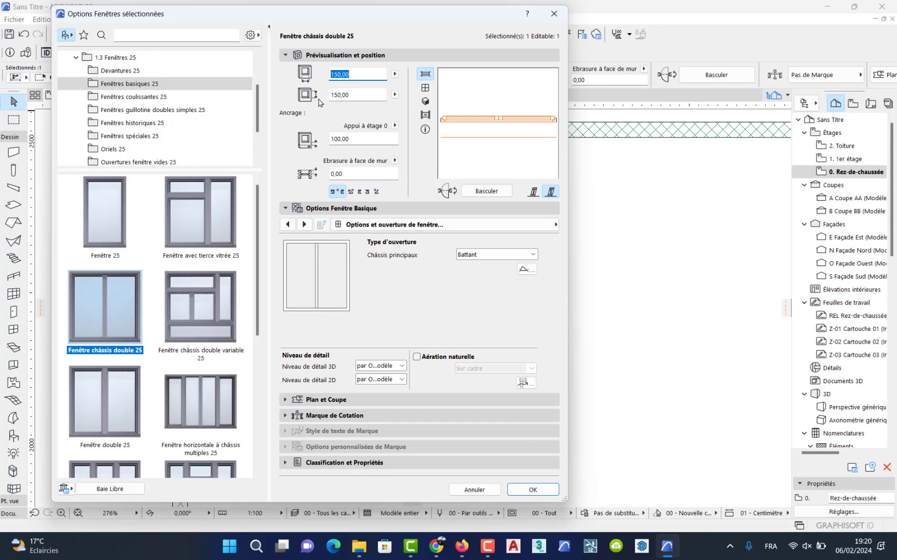
{"action": "type", "text": "1"}
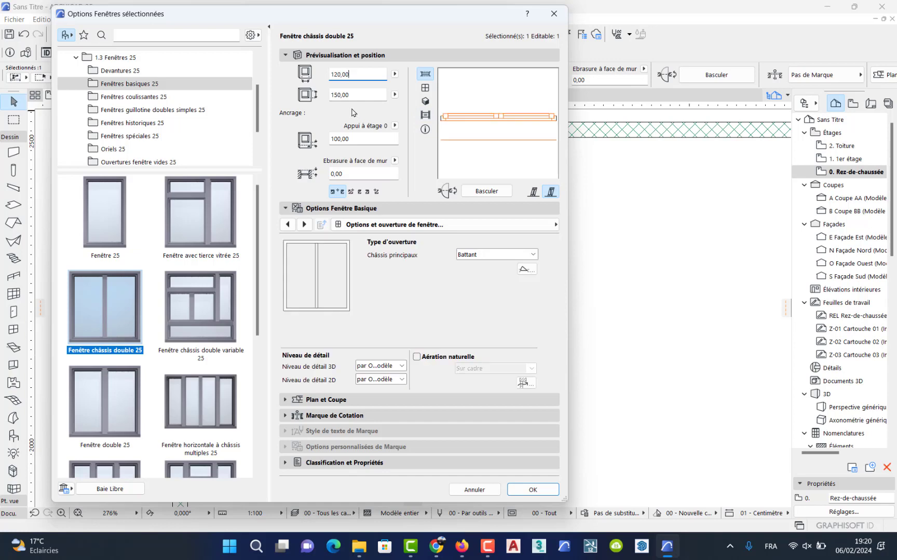
{"action": "left_click", "coordinate": [523, 493]}
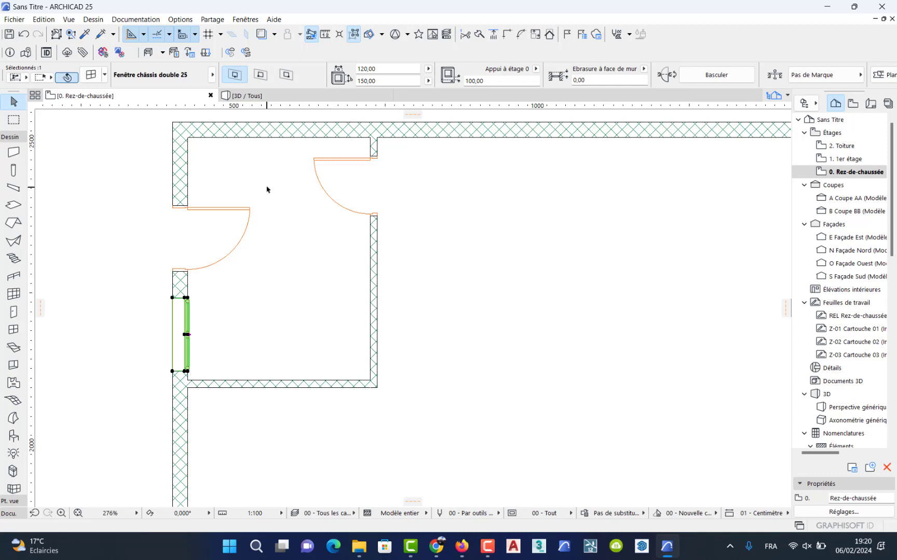
Step: Examine the walls, doors and window from above in the 3D perspective and return to the Rez-de-chaussée plan
{"action": "left_click", "coordinate": [295, 96]}
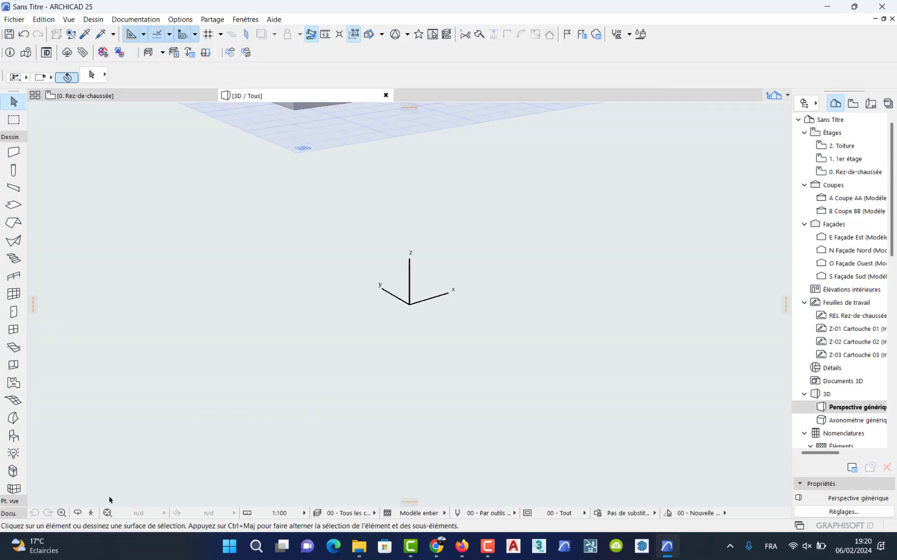
{"action": "left_click", "coordinate": [107, 514]}
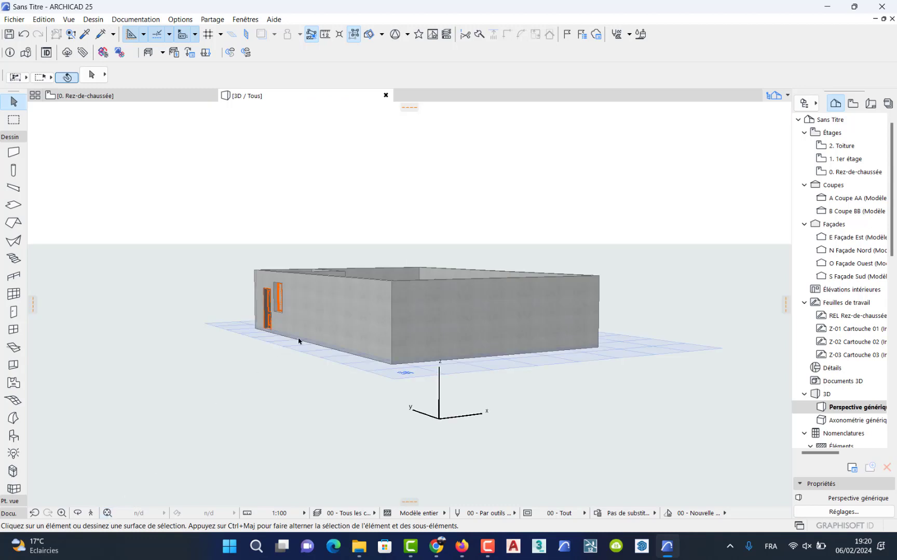
{"action": "left_click", "coordinate": [77, 514]}
{"action": "left_click_drag", "start_coordinate": [320, 306], "coordinate": [135, 357]}
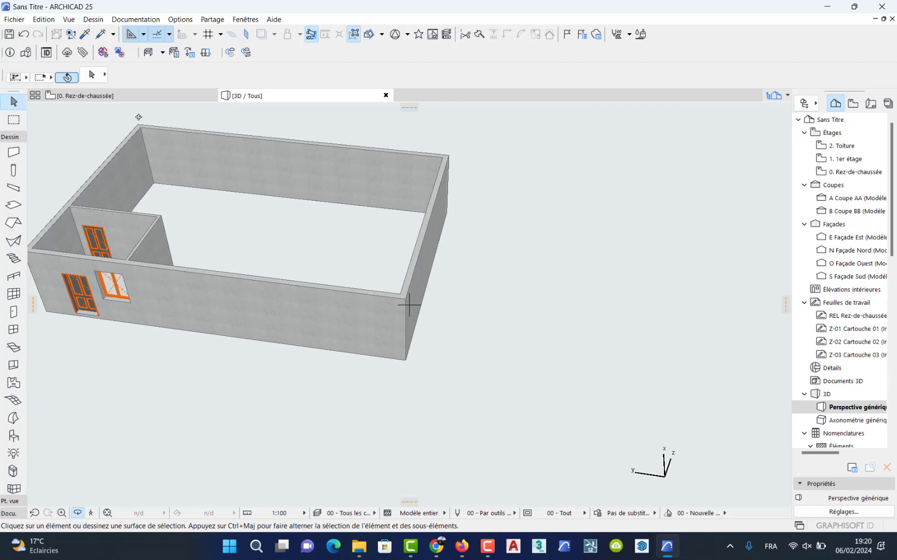
{"action": "left_click", "coordinate": [118, 98]}
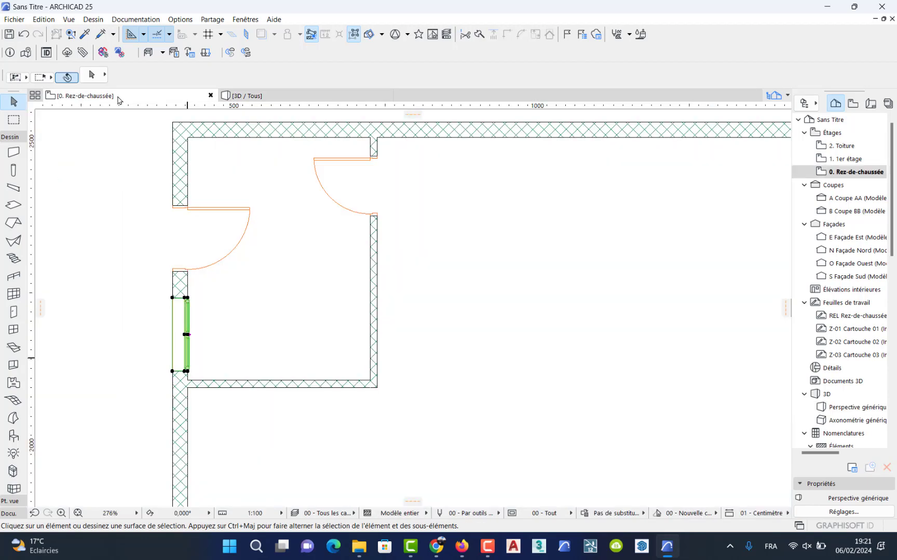
Step: Draw a rectangular 0.2 - Dalle / Toit générique slab from the upper-left to the lower-right inner corner of the exterior walls
{"action": "scroll", "coordinate": [288, 279], "scroll_direction": "down", "scroll_amount": 10}
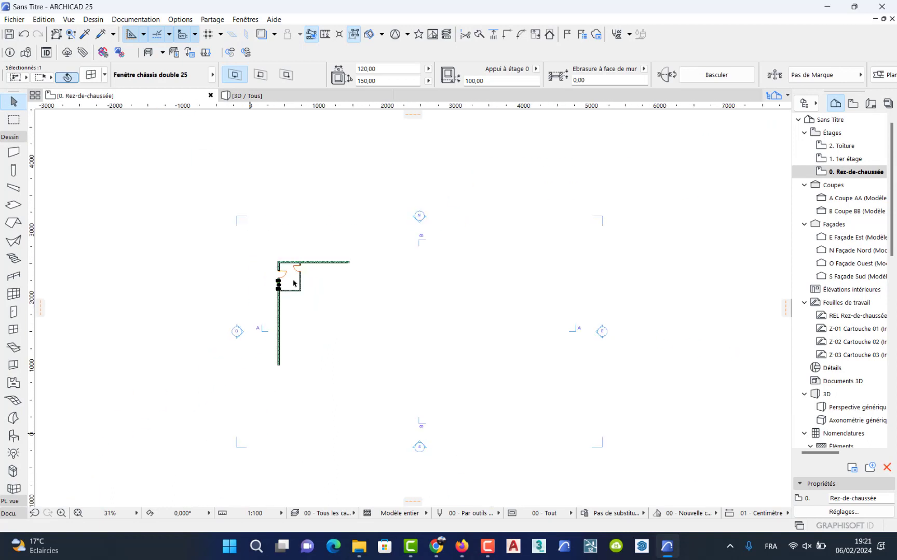
{"action": "scroll", "coordinate": [320, 301], "scroll_direction": "up", "scroll_amount": 3}
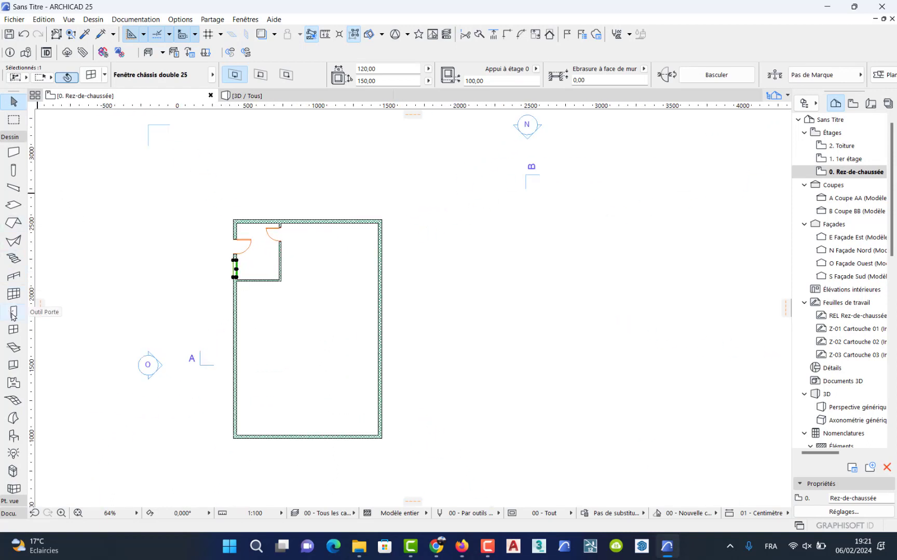
{"action": "left_click", "coordinate": [13, 205]}
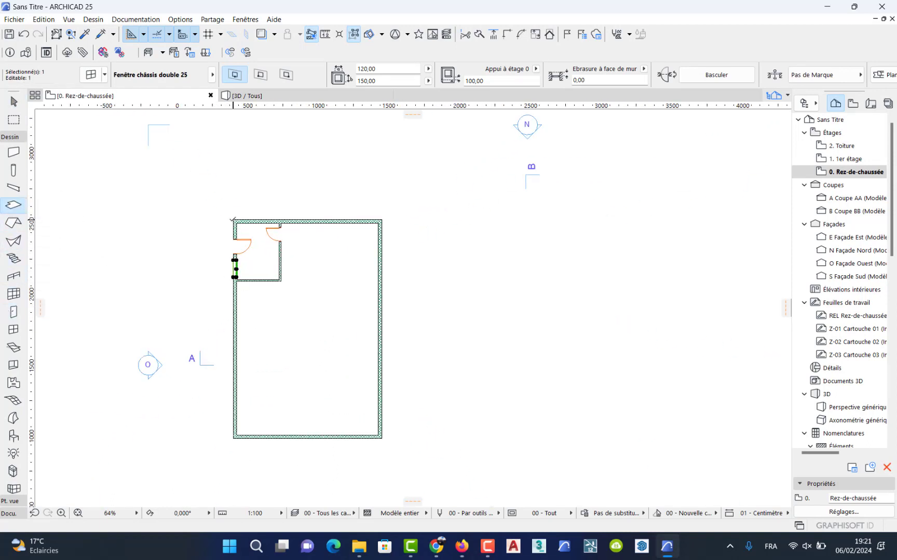
{"action": "scroll", "coordinate": [234, 218], "scroll_direction": "up", "scroll_amount": 5}
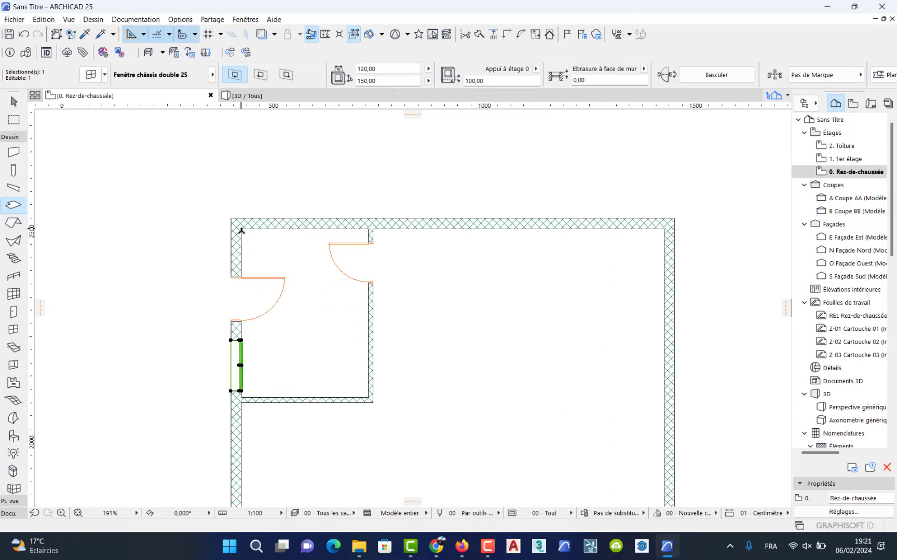
{"action": "key", "text": "Escape"}
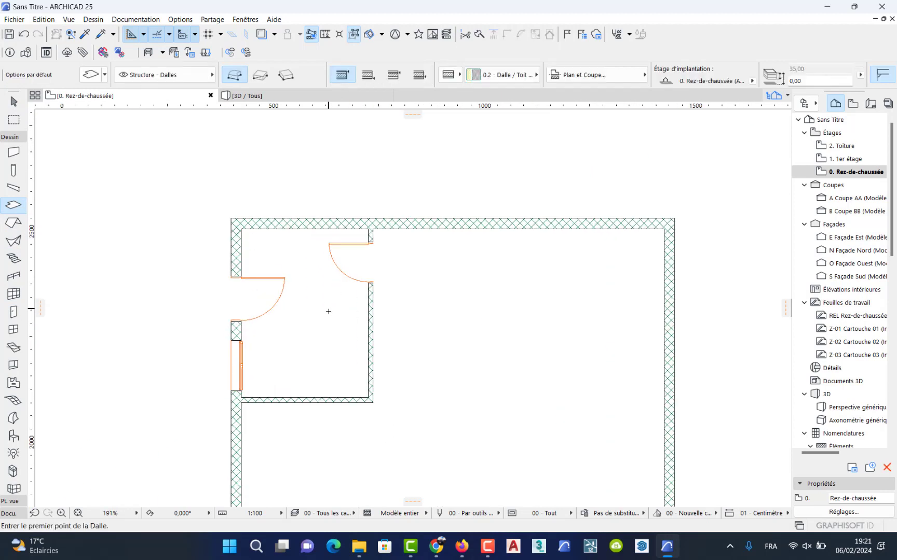
{"action": "left_click", "coordinate": [260, 75]}
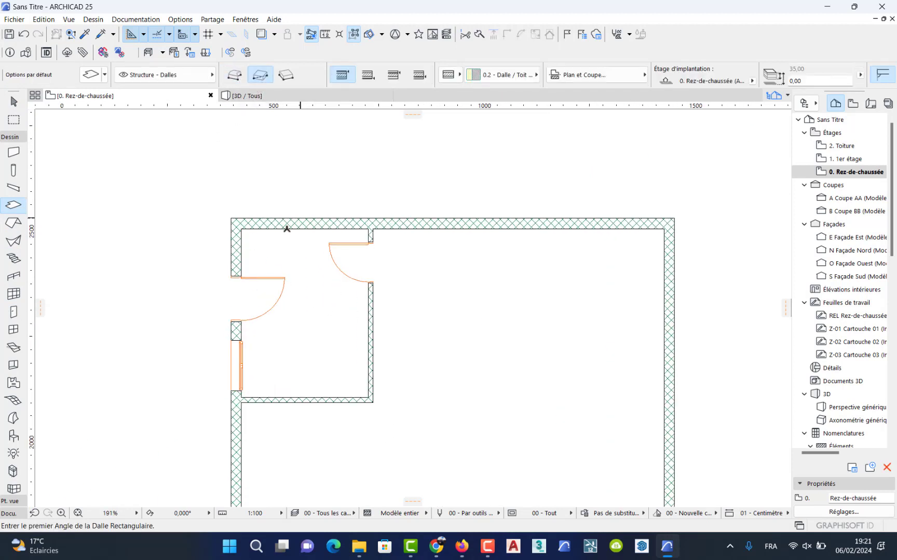
{"action": "left_click", "coordinate": [244, 224]}
{"action": "key", "text": "Escape"}
{"action": "scroll", "coordinate": [251, 239], "scroll_direction": "up", "scroll_amount": 5}
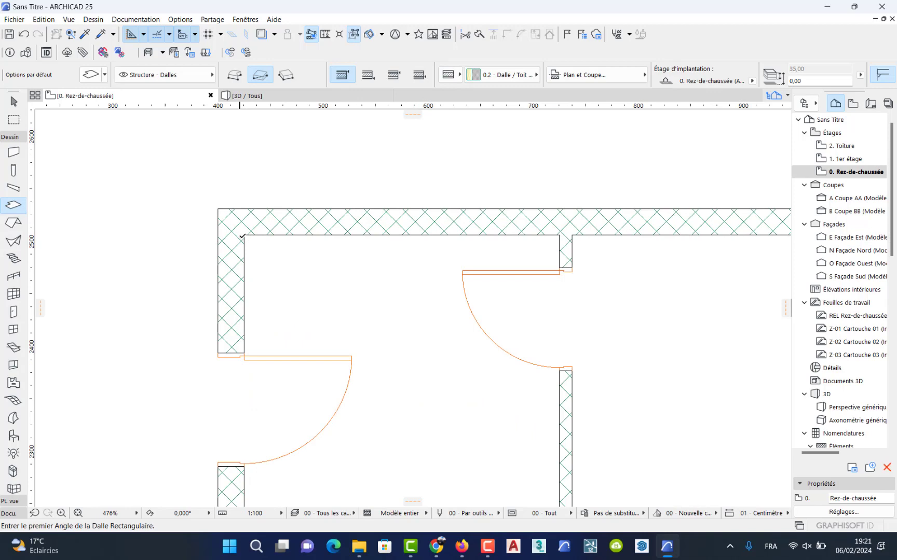
{"action": "left_click", "coordinate": [244, 235]}
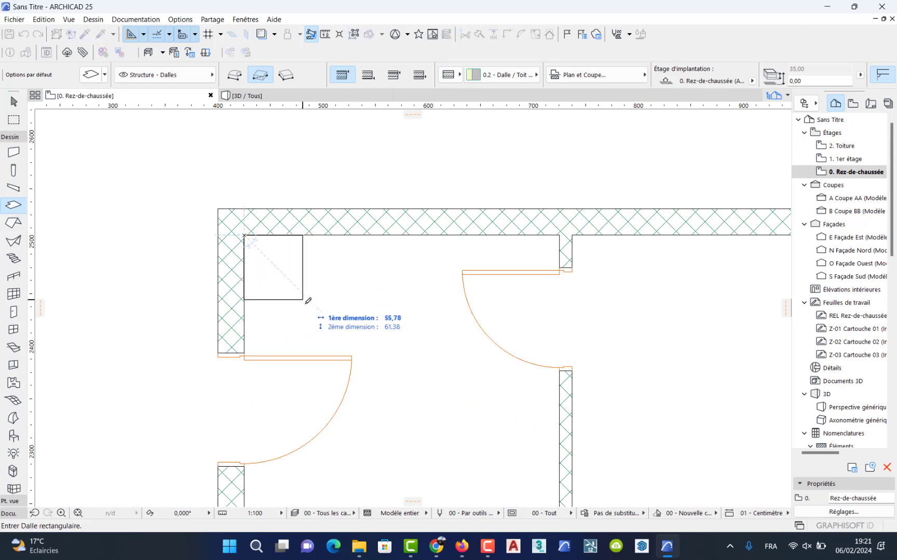
{"action": "scroll", "coordinate": [310, 305], "scroll_direction": "down", "scroll_amount": 12}
{"action": "scroll", "coordinate": [386, 434], "scroll_direction": "up", "scroll_amount": 6}
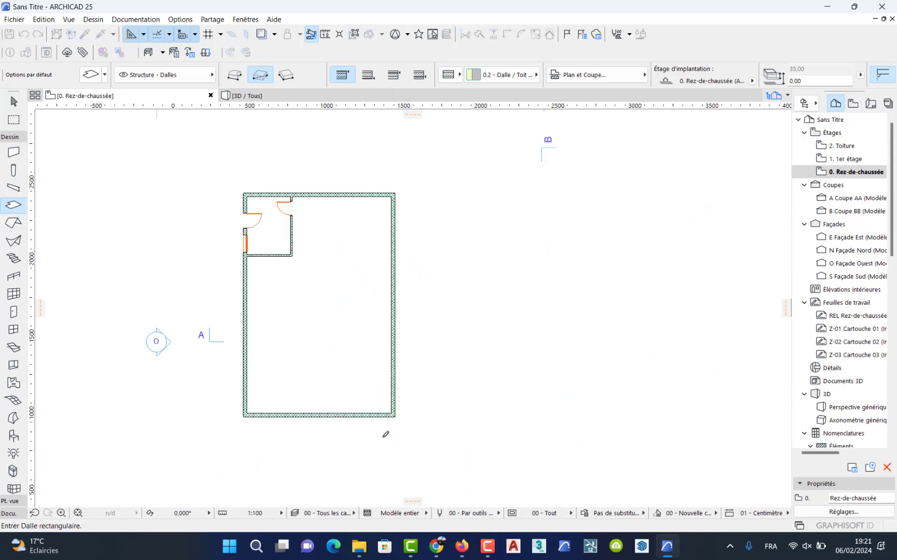
{"action": "left_click", "coordinate": [400, 395]}
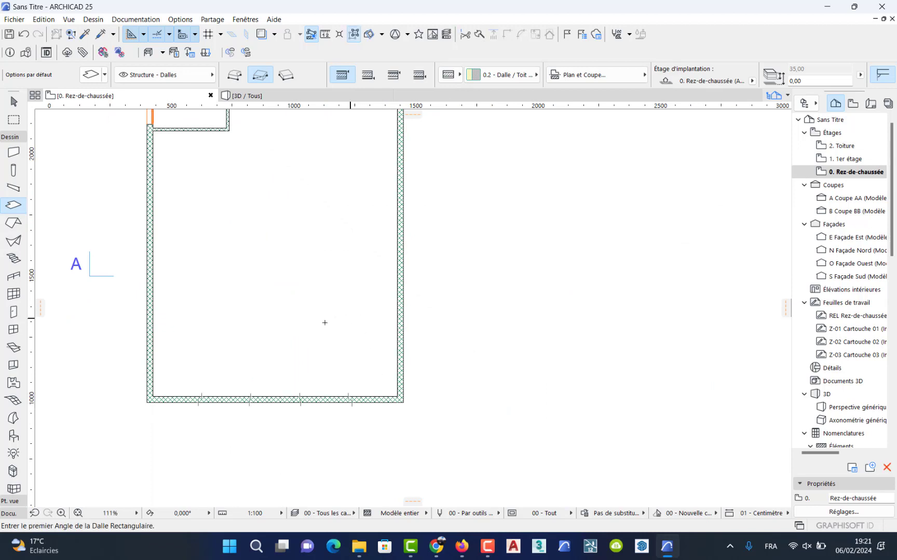
Step: In the 3D view, enable surface overrides on all faces of the floor slab and set its top surface to Bois - Acajou laqué
{"action": "left_click", "coordinate": [243, 97]}
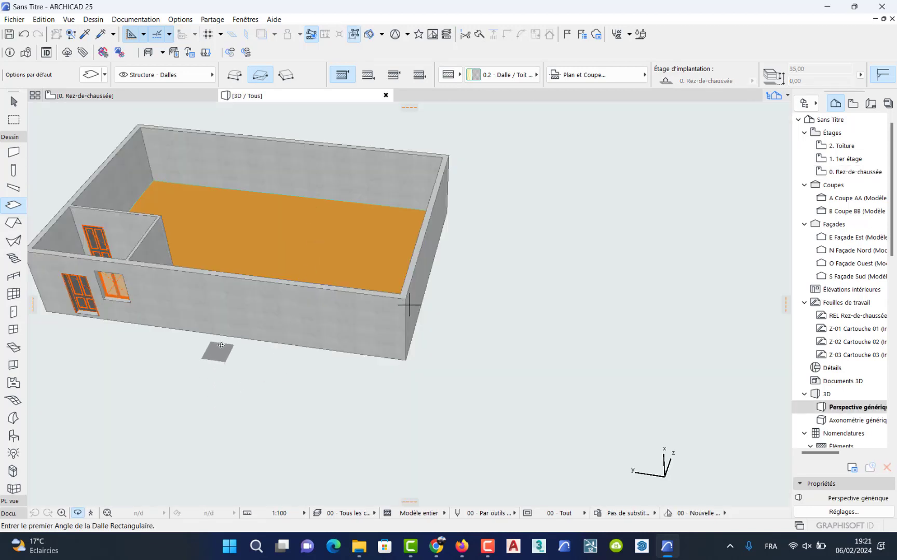
{"action": "left_click", "coordinate": [14, 102]}
{"action": "left_click", "coordinate": [262, 234]}
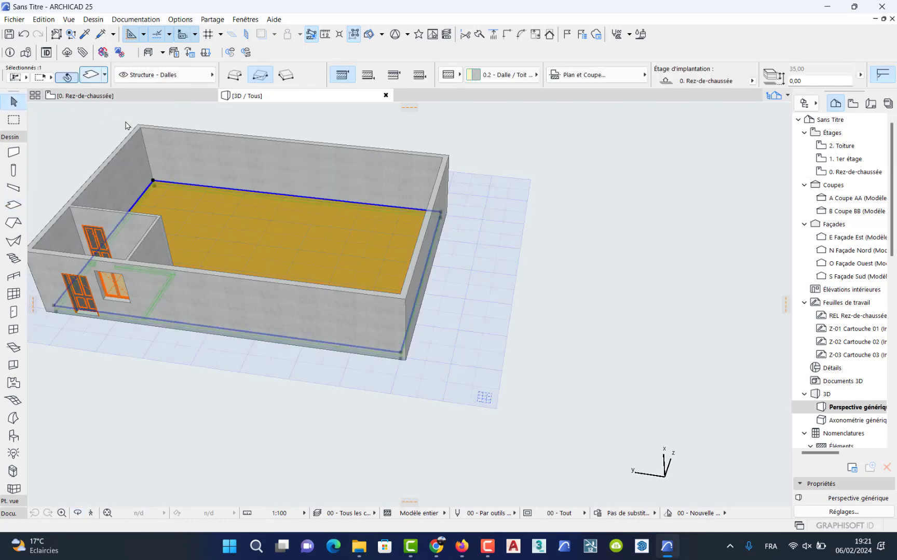
{"action": "key", "text": "ctrl+t"}
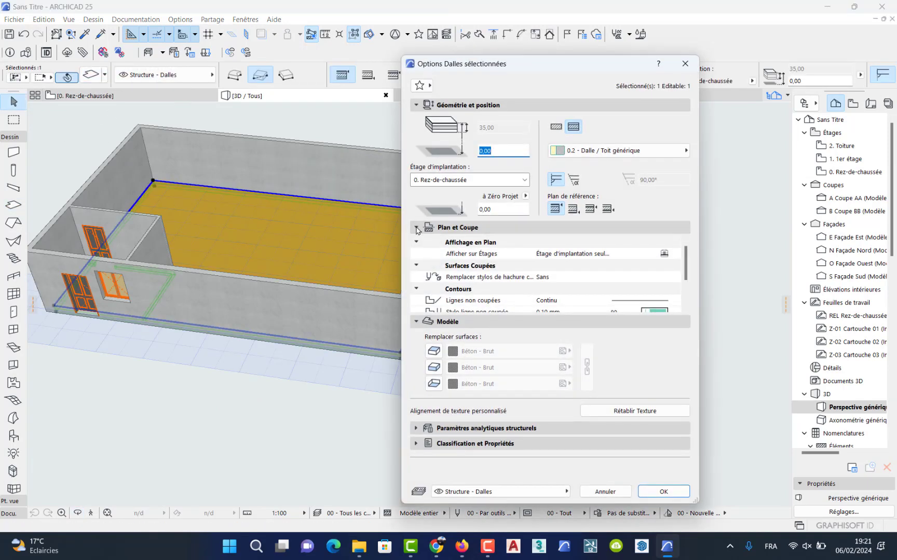
{"action": "left_click", "coordinate": [434, 350]}
{"action": "left_click", "coordinate": [433, 368]}
{"action": "left_click", "coordinate": [433, 383]}
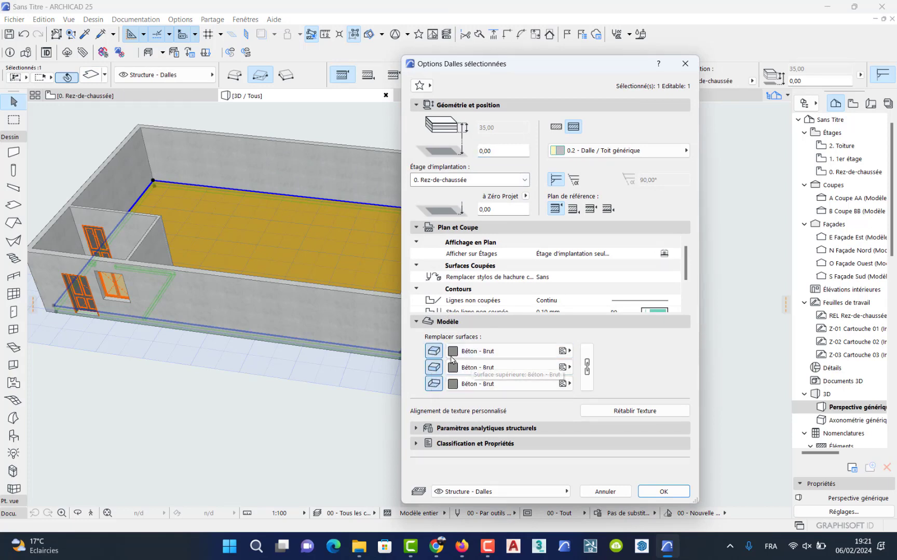
{"action": "left_click", "coordinate": [495, 351]}
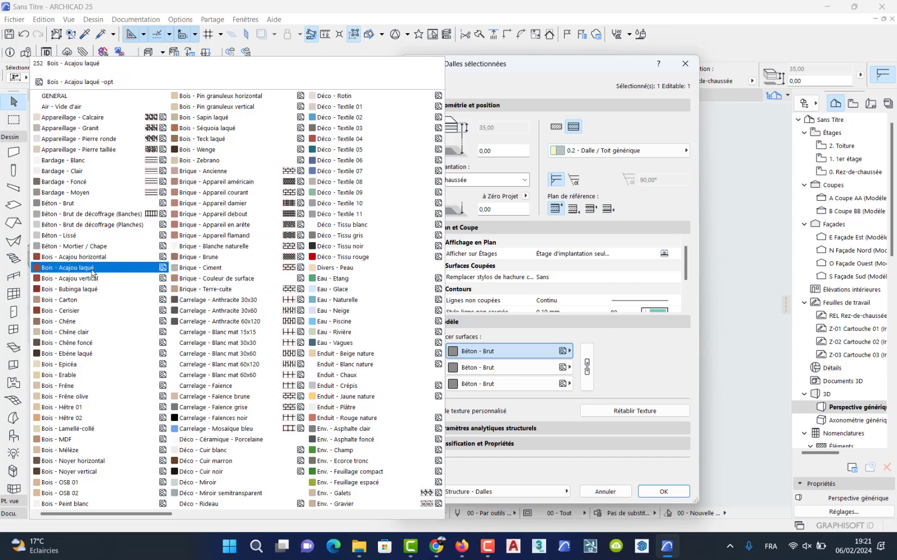
{"action": "left_click", "coordinate": [73, 268]}
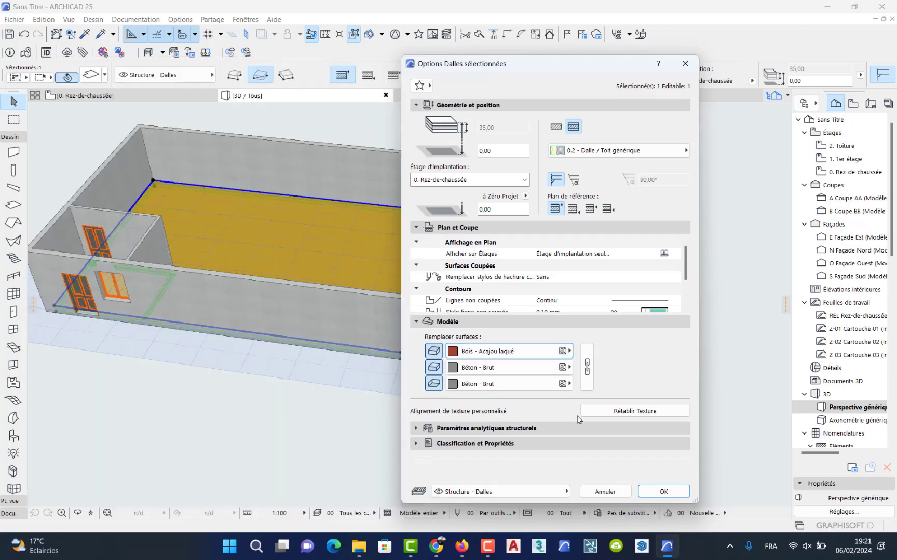
{"action": "left_click", "coordinate": [662, 491]}
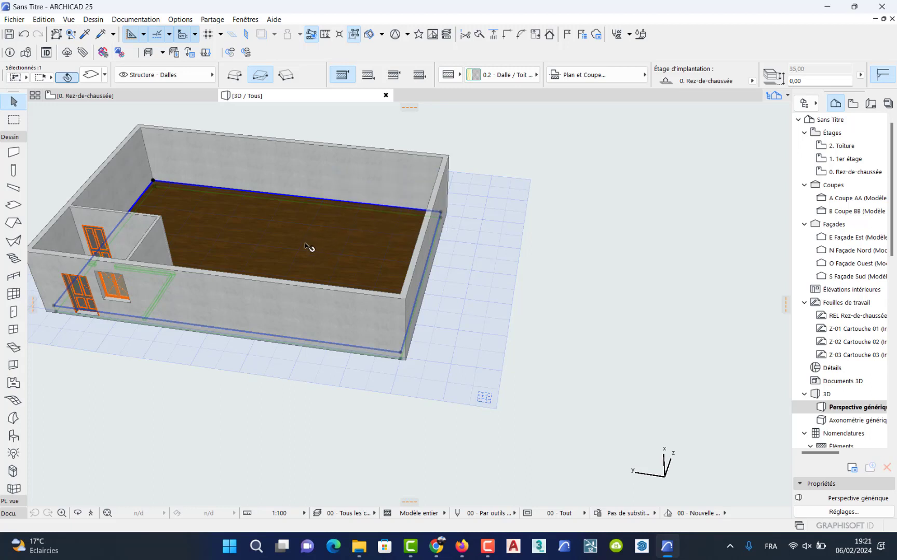
Step: Open the 1er étage plan and display the Rez-de-chaussée as its trace reference
{"action": "mouse_move", "coordinate": [306, 244]}
{"action": "double_click", "coordinate": [850, 162]}
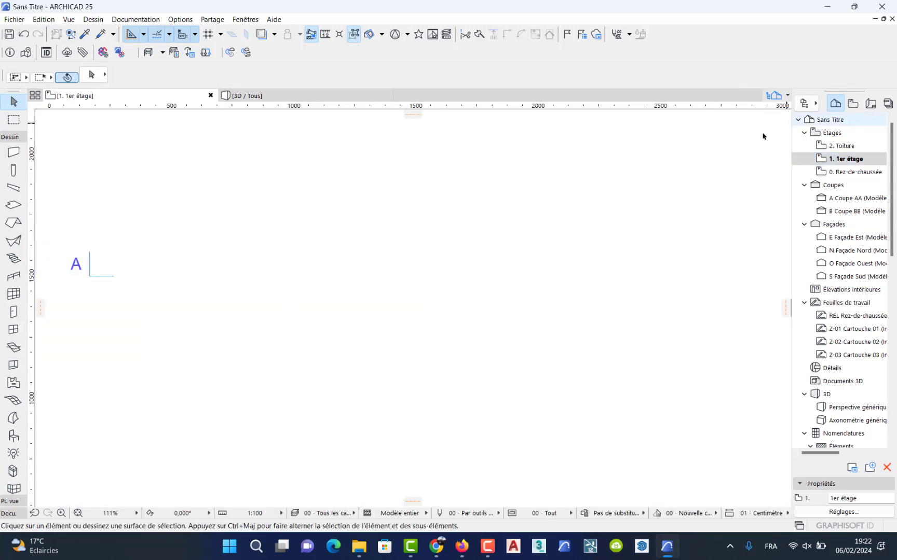
{"action": "left_click", "coordinate": [263, 37]}
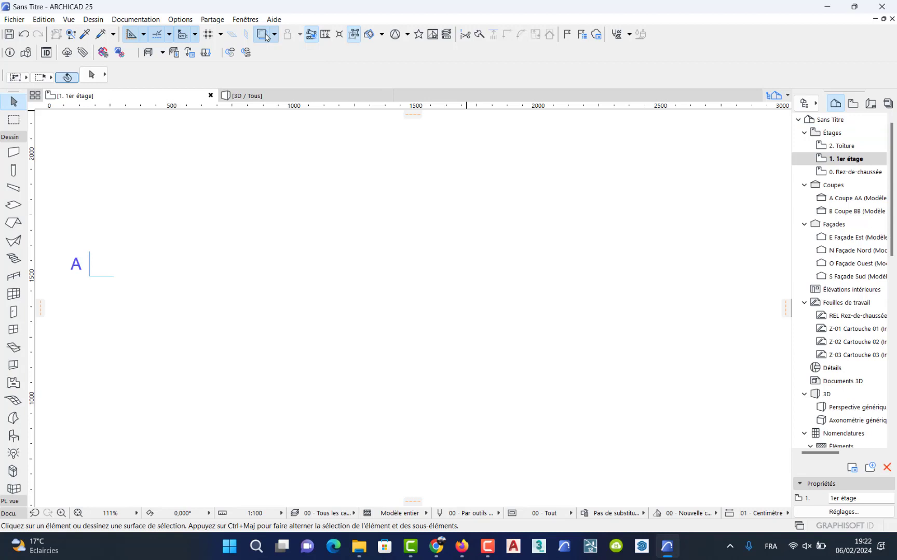
{"action": "right_click", "coordinate": [846, 172]}
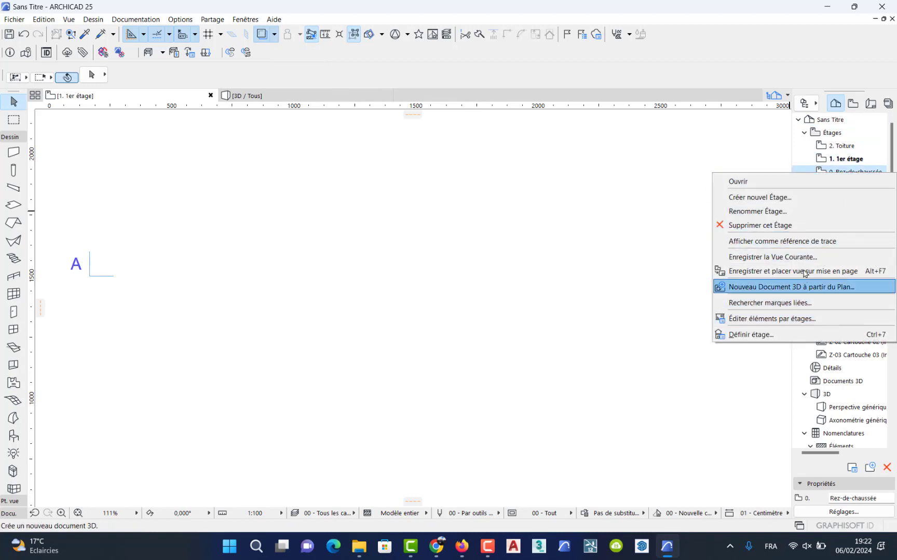
{"action": "left_click", "coordinate": [803, 245]}
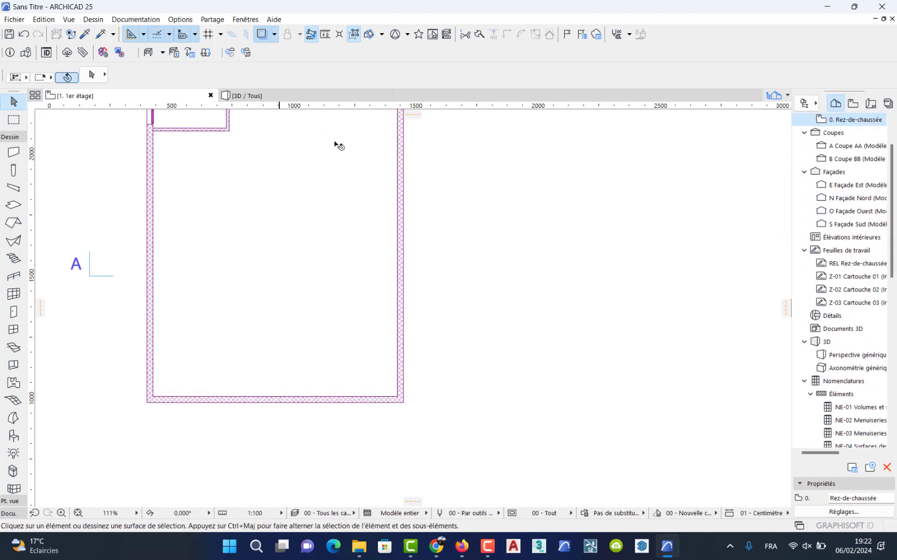
Step: Draw a rectangular 0.2 - Dalle / Toit slab on the 1er étage between the upper-left and lower-right inner corners of the traced exterior walls
{"action": "left_click", "coordinate": [295, 165]}
{"action": "scroll", "coordinate": [300, 181], "scroll_direction": "down", "scroll_amount": 6}
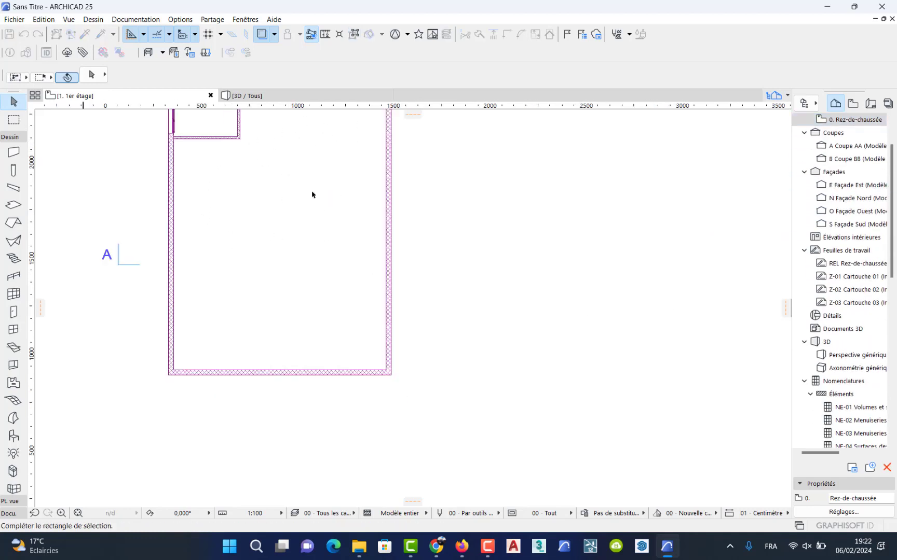
{"action": "scroll", "coordinate": [297, 145], "scroll_direction": "up", "scroll_amount": 3}
{"action": "scroll", "coordinate": [297, 153], "scroll_direction": "up", "scroll_amount": 2}
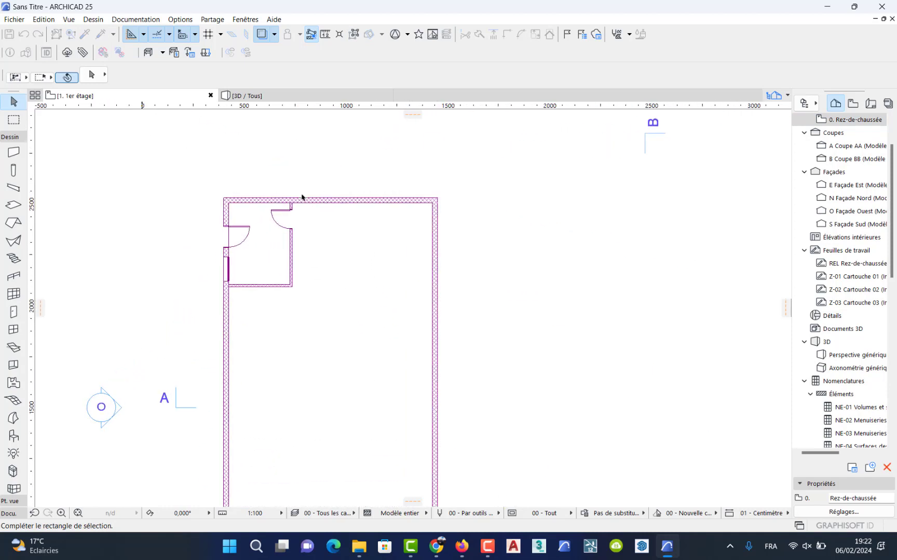
{"action": "left_click", "coordinate": [293, 256]}
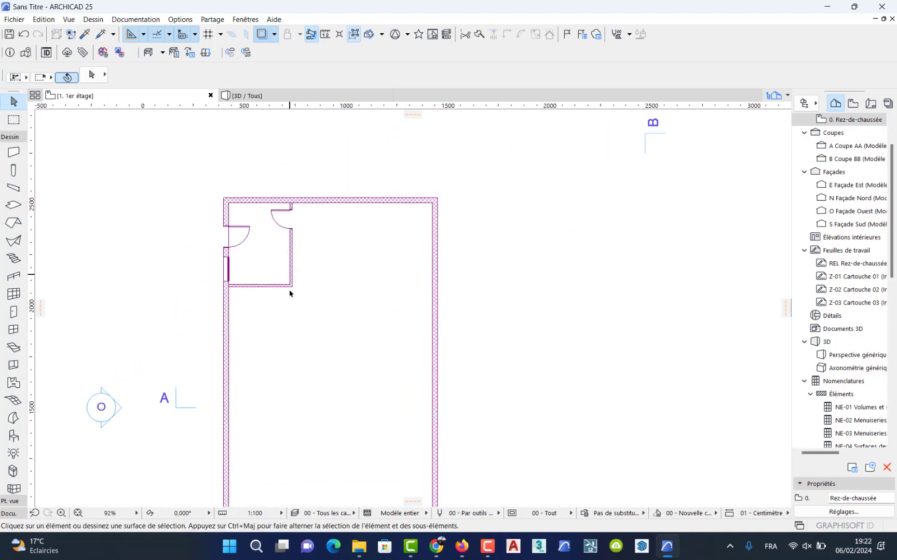
{"action": "left_click", "coordinate": [14, 205]}
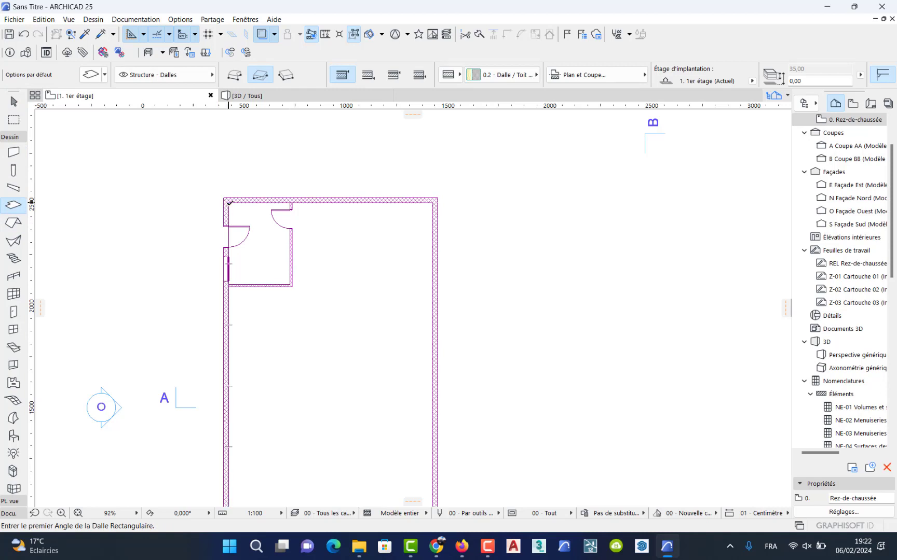
{"action": "left_click", "coordinate": [227, 206]}
{"action": "scroll", "coordinate": [349, 382], "scroll_direction": "down", "scroll_amount": 3}
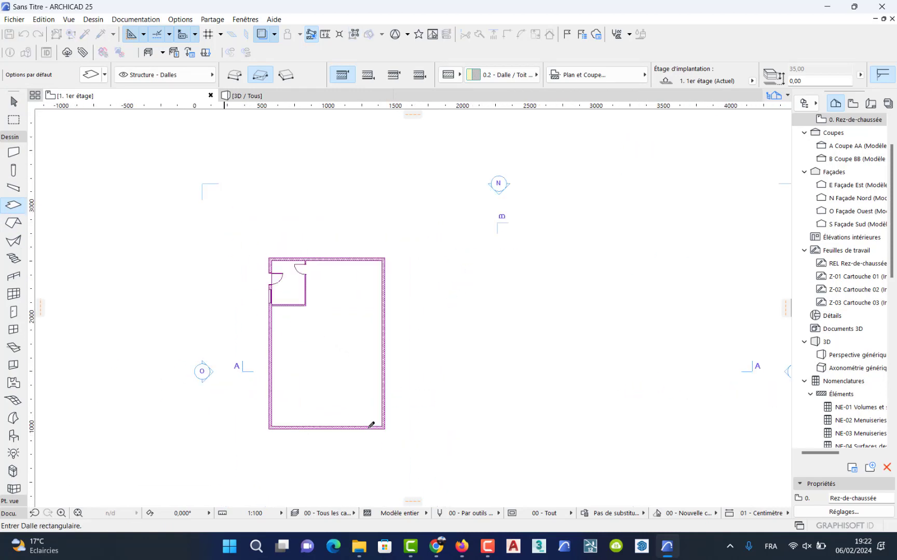
{"action": "scroll", "coordinate": [370, 418], "scroll_direction": "up", "scroll_amount": 3}
{"action": "left_click", "coordinate": [399, 423]}
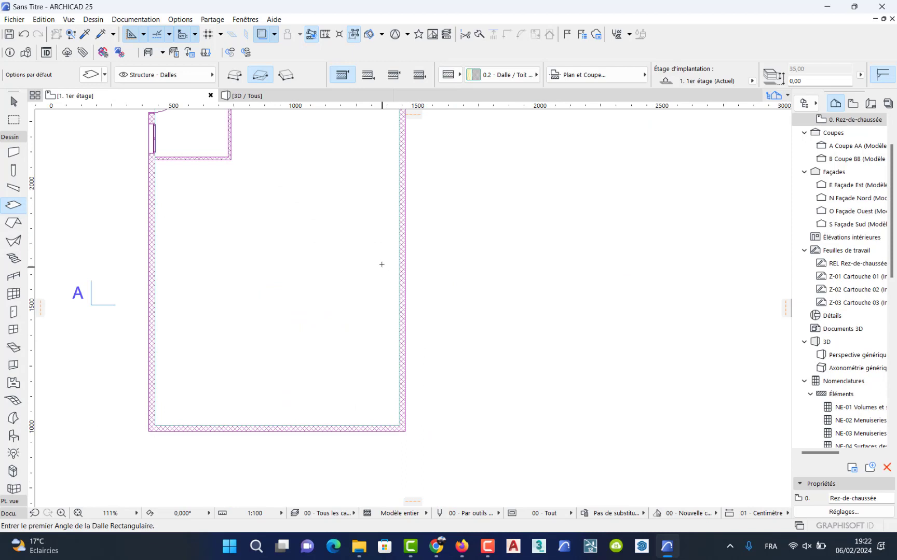
{"action": "scroll", "coordinate": [381, 264], "scroll_direction": "down", "scroll_amount": 3}
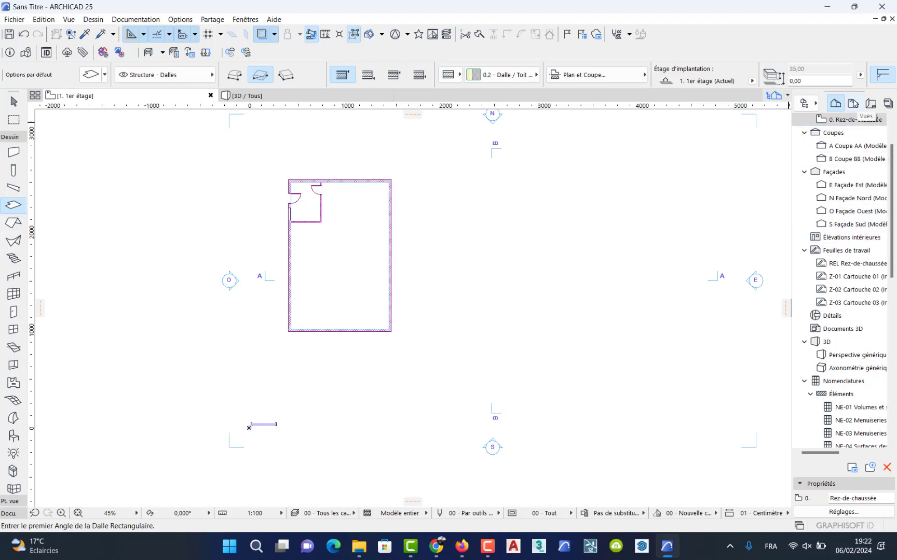
Step: Create a new master layout named mine with the A2 - Format ouvert size in landscape orientation
{"action": "left_click", "coordinate": [852, 106]}
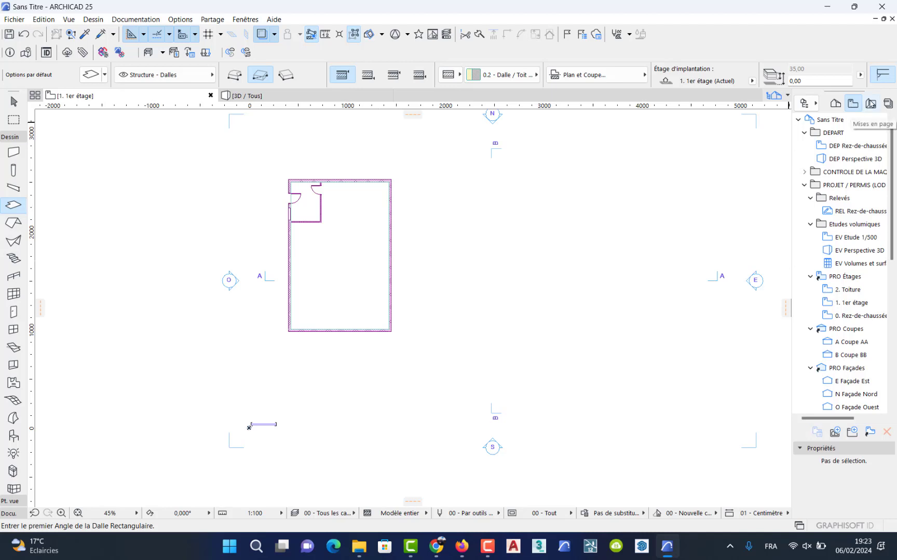
{"action": "left_click", "coordinate": [871, 104]}
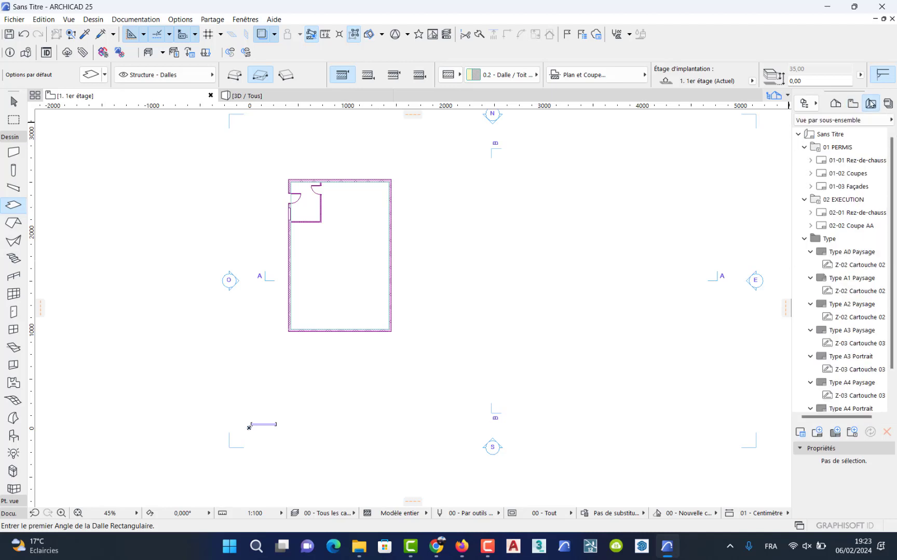
{"action": "left_click", "coordinate": [836, 433]}
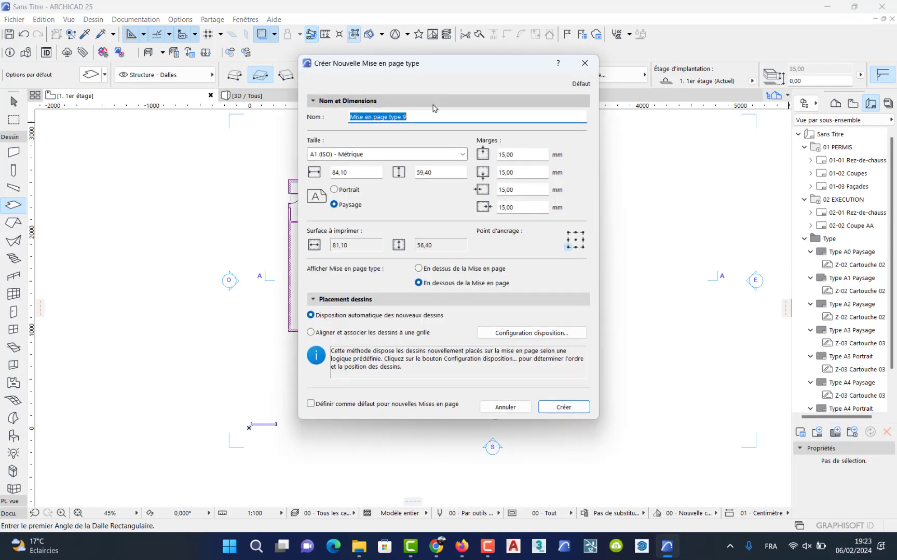
{"action": "type", "text": "mine"}
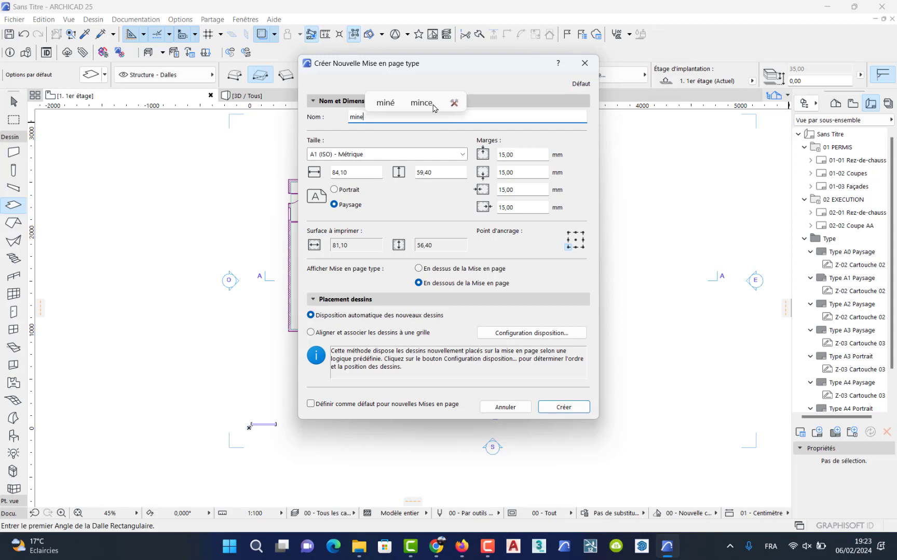
{"action": "left_click", "coordinate": [389, 154]}
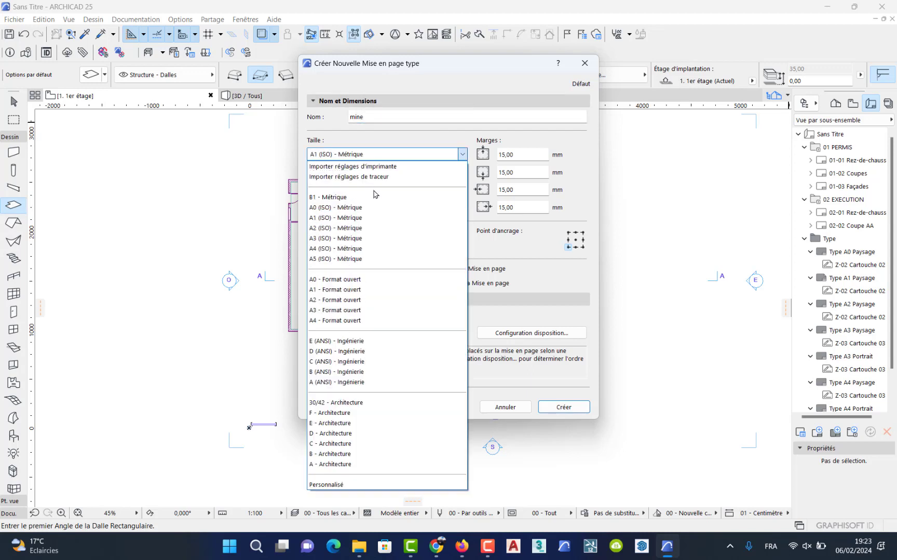
{"action": "left_click", "coordinate": [346, 301]}
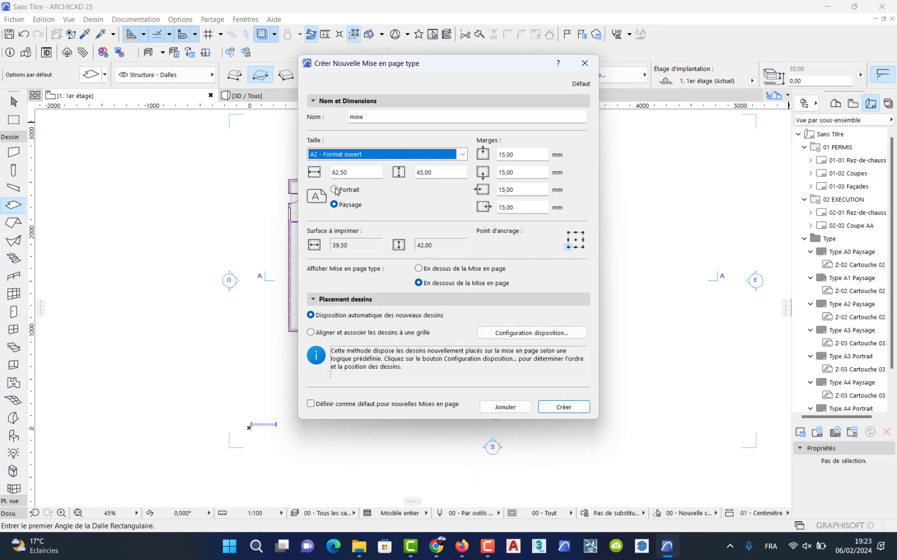
{"action": "left_click", "coordinate": [563, 408]}
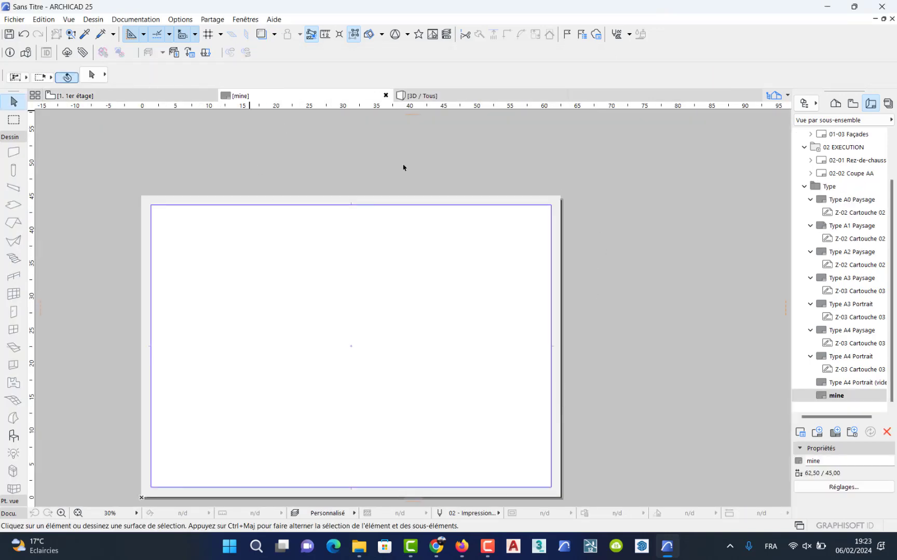
Step: Place the Rez-de-chaussée plan from the project map as a drawing on the mine layout
{"action": "left_click", "coordinate": [834, 102]}
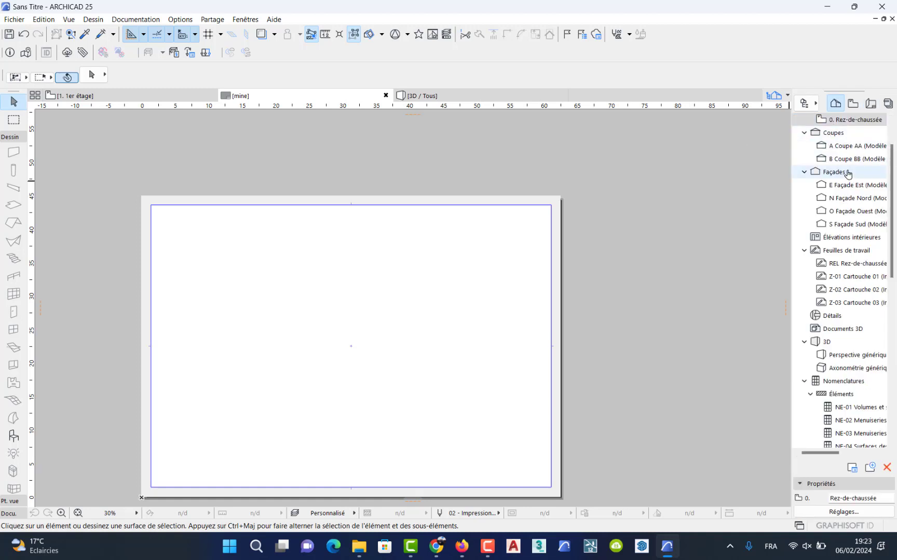
{"action": "left_click_drag", "start_coordinate": [893, 179], "coordinate": [893, 138]}
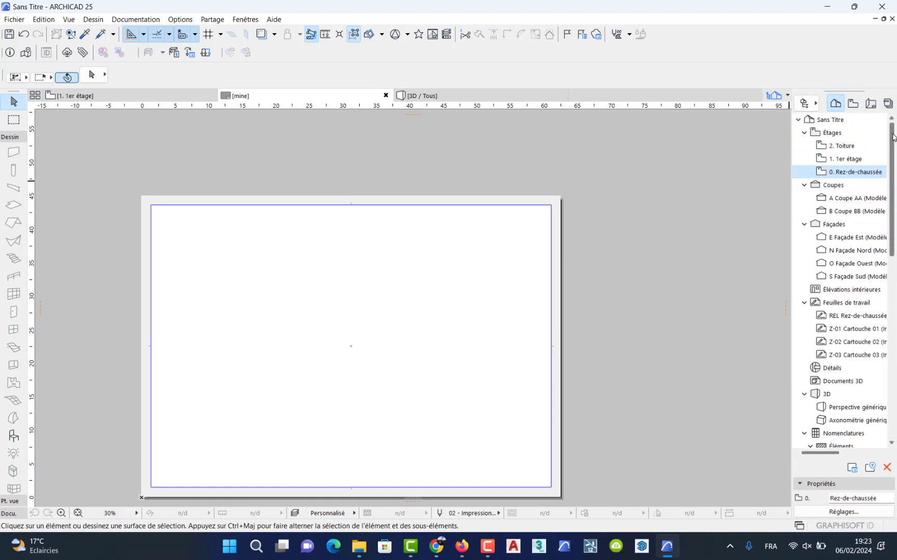
{"action": "mouse_move", "coordinate": [854, 172]}
{"action": "left_mouse_down"}
{"action": "mouse_move", "coordinate": [830, 172]}
{"action": "mouse_move", "coordinate": [542, 294]}
{"action": "mouse_move", "coordinate": [259, 296]}
{"action": "mouse_move", "coordinate": [213, 267]}
{"action": "mouse_move", "coordinate": [197, 270]}
{"action": "mouse_move", "coordinate": [208, 292]}
{"action": "mouse_move", "coordinate": [272, 348]}
{"action": "left_mouse_up"}
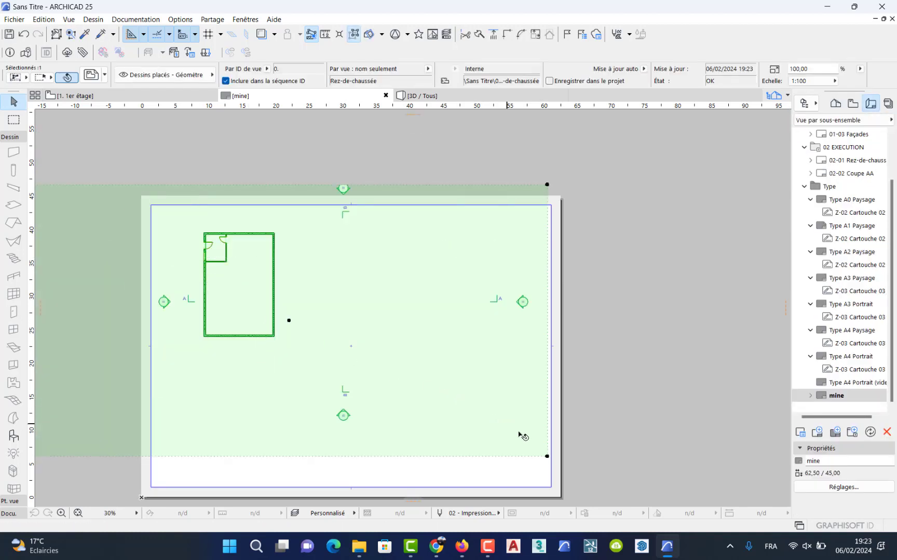
Step: Crop the placed drawing's frame from its lower-right and upper-left sides to fit closely around the ground-floor plan
{"action": "mouse_move", "coordinate": [546, 456]}
{"action": "left_mouse_down"}
{"action": "mouse_move", "coordinate": [517, 456]}
{"action": "mouse_move", "coordinate": [377, 353]}
{"action": "mouse_move", "coordinate": [332, 356]}
{"action": "left_mouse_up"}
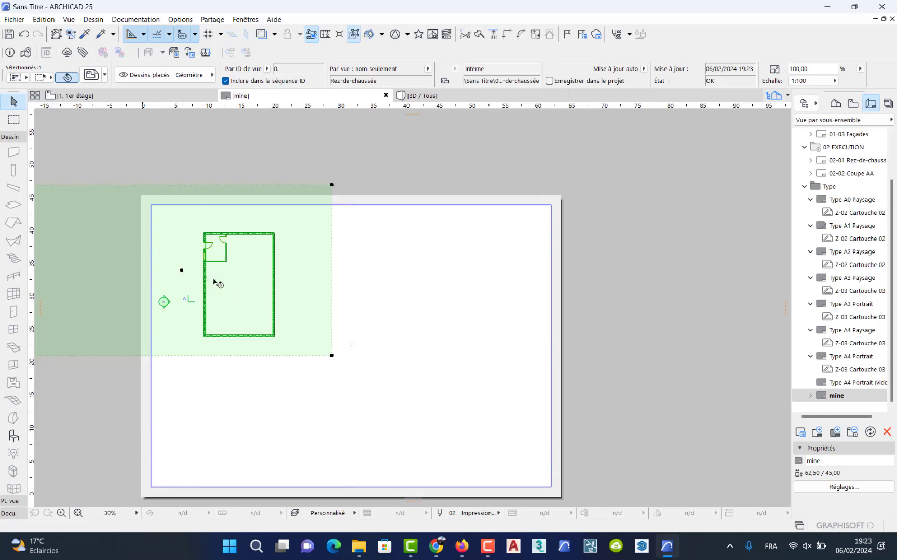
{"action": "scroll", "coordinate": [213, 279], "scroll_direction": "down", "scroll_amount": 3}
{"action": "left_click_drag", "start_coordinate": [124, 233], "coordinate": [192, 245]}
{"action": "scroll", "coordinate": [213, 265], "scroll_direction": "up", "scroll_amount": 3}
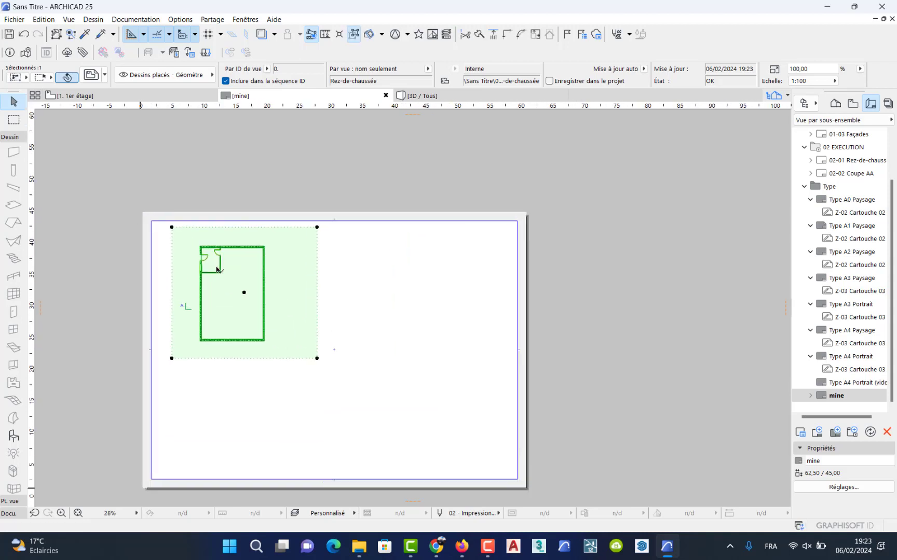
{"action": "scroll", "coordinate": [213, 283], "scroll_direction": "up", "scroll_amount": 3}
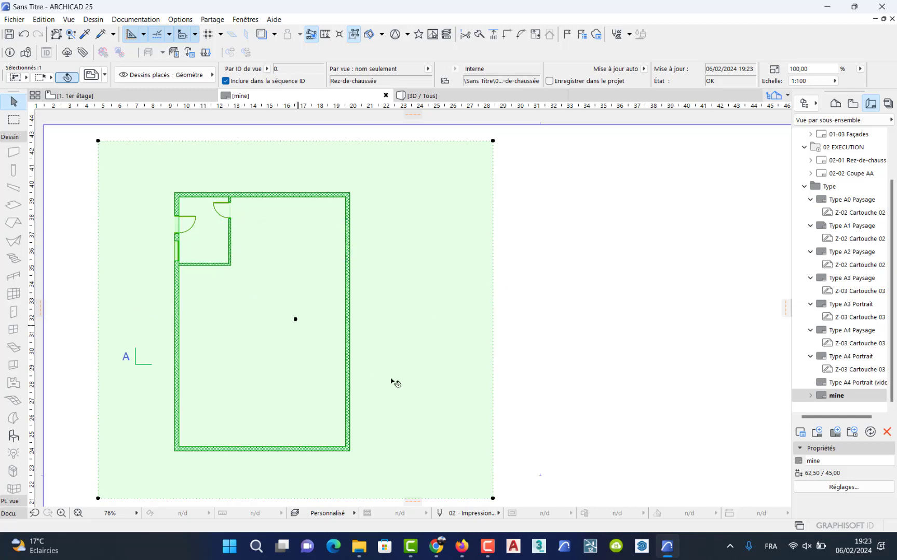
{"action": "mouse_move", "coordinate": [434, 557]}
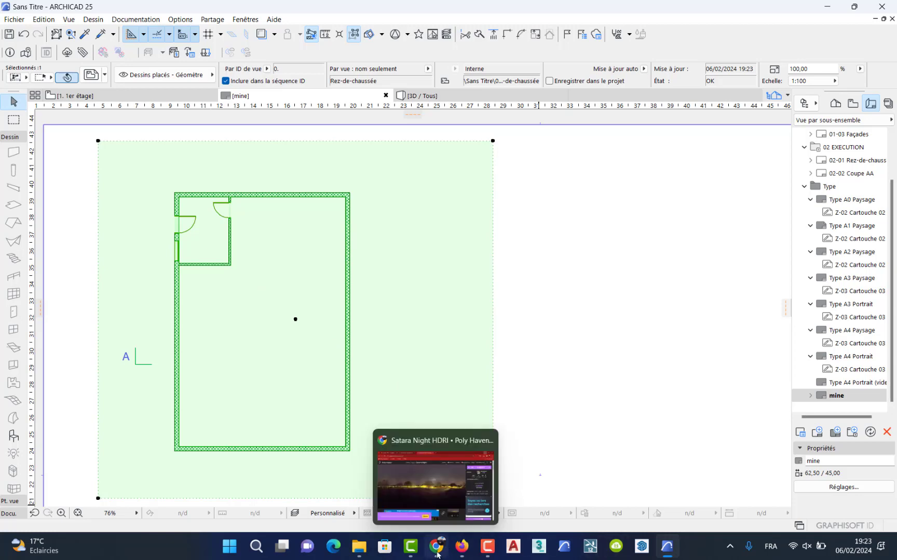
{"action": "left_click", "coordinate": [410, 546]}
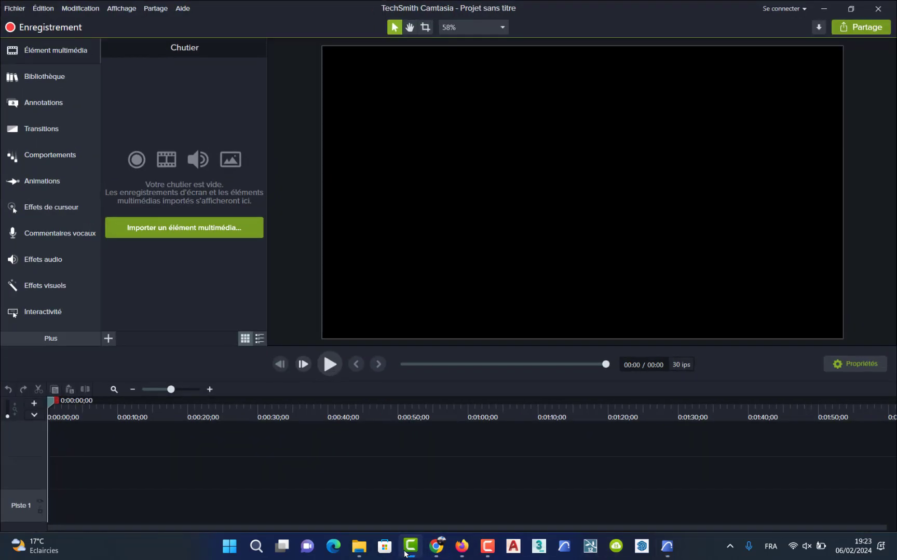
{"action": "left_click", "coordinate": [411, 547]}
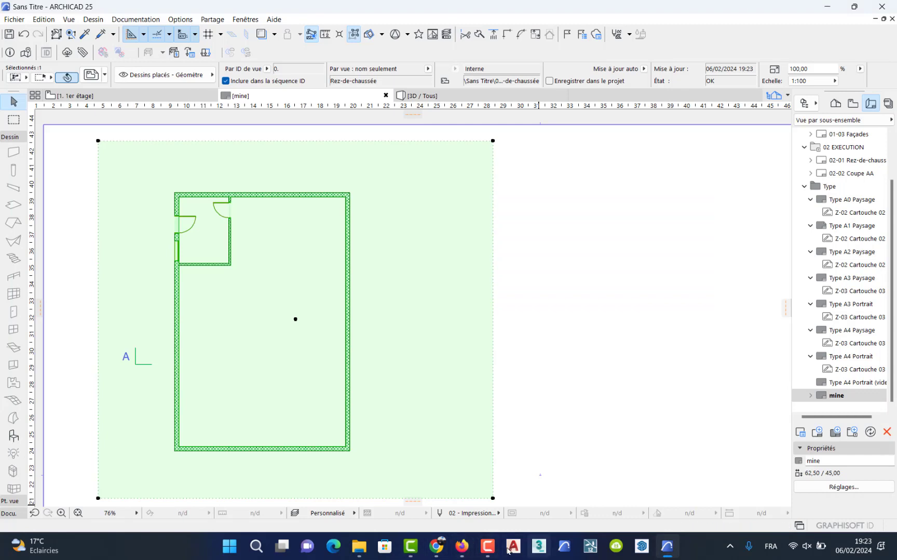
{"action": "left_click", "coordinate": [748, 546]}
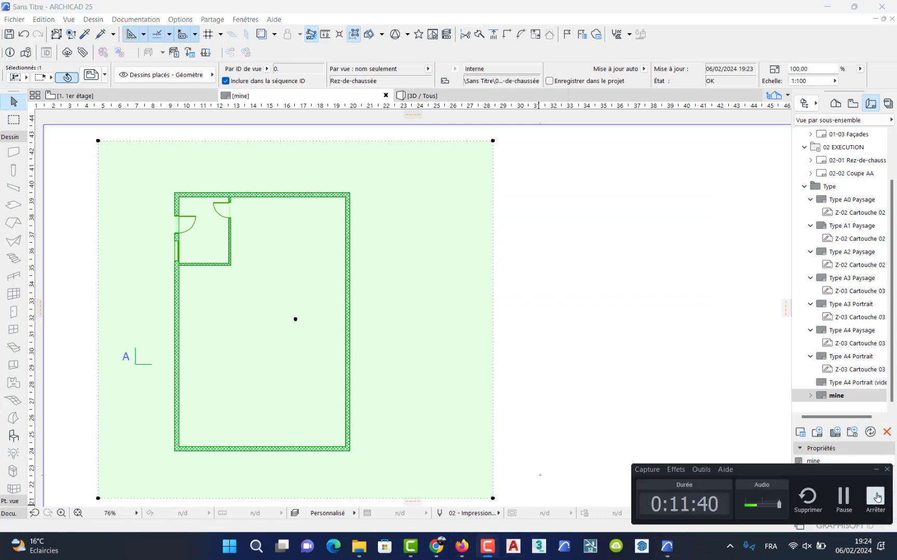